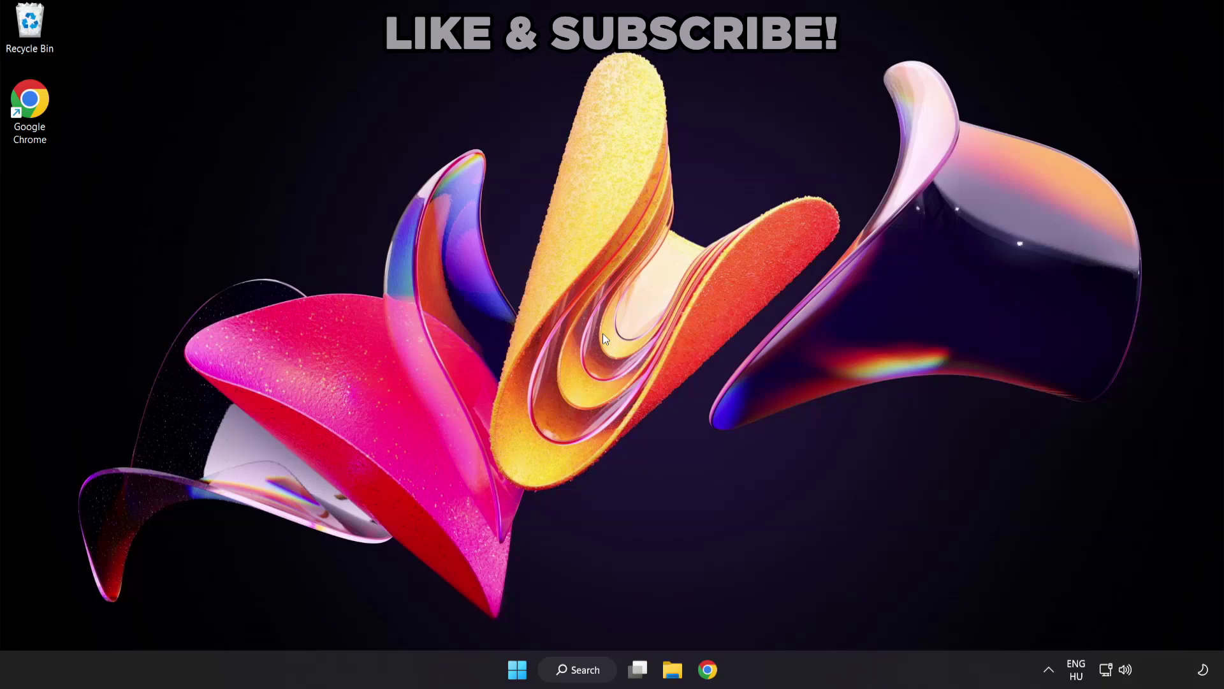
# Search Windows for 'device manager' and launch Device Manager from the results
pyautogui.click(591, 678)
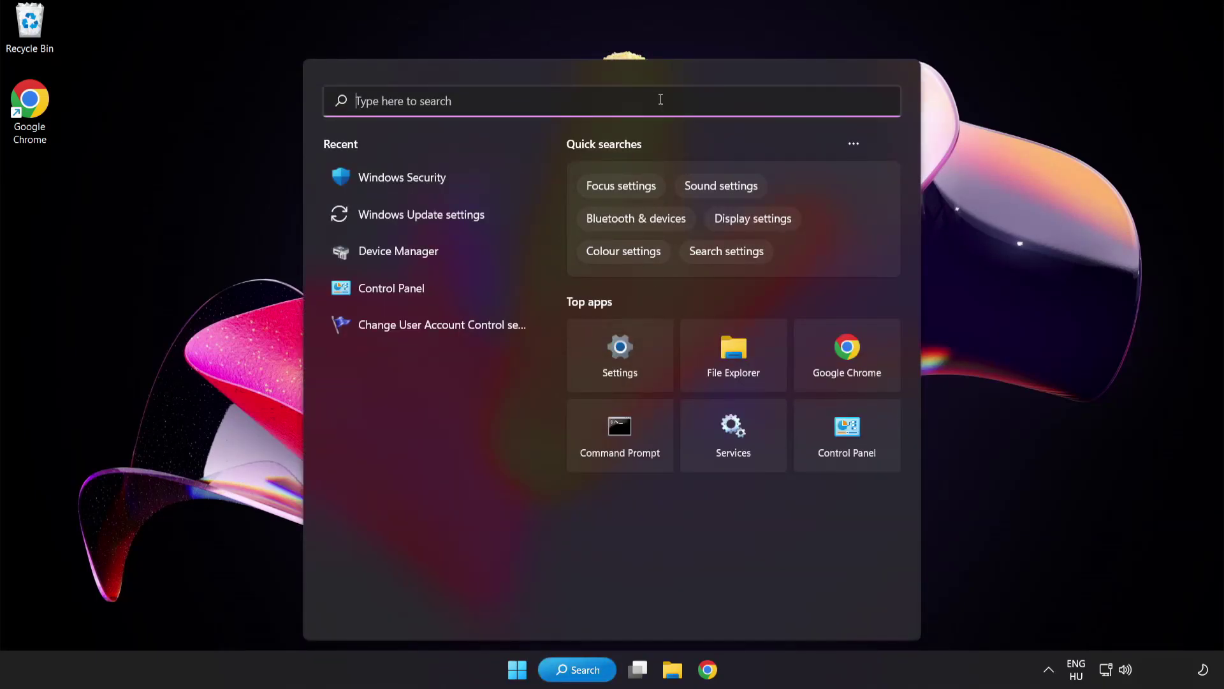
pyautogui.write('device manag')
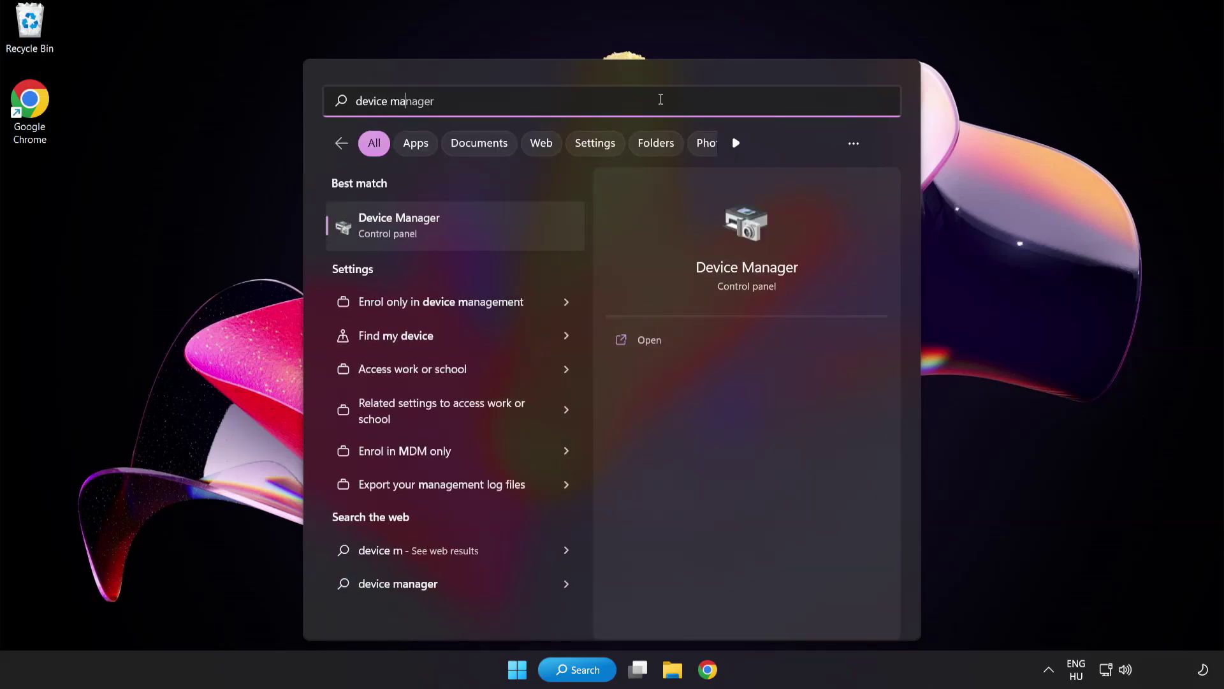
pyautogui.write('er')
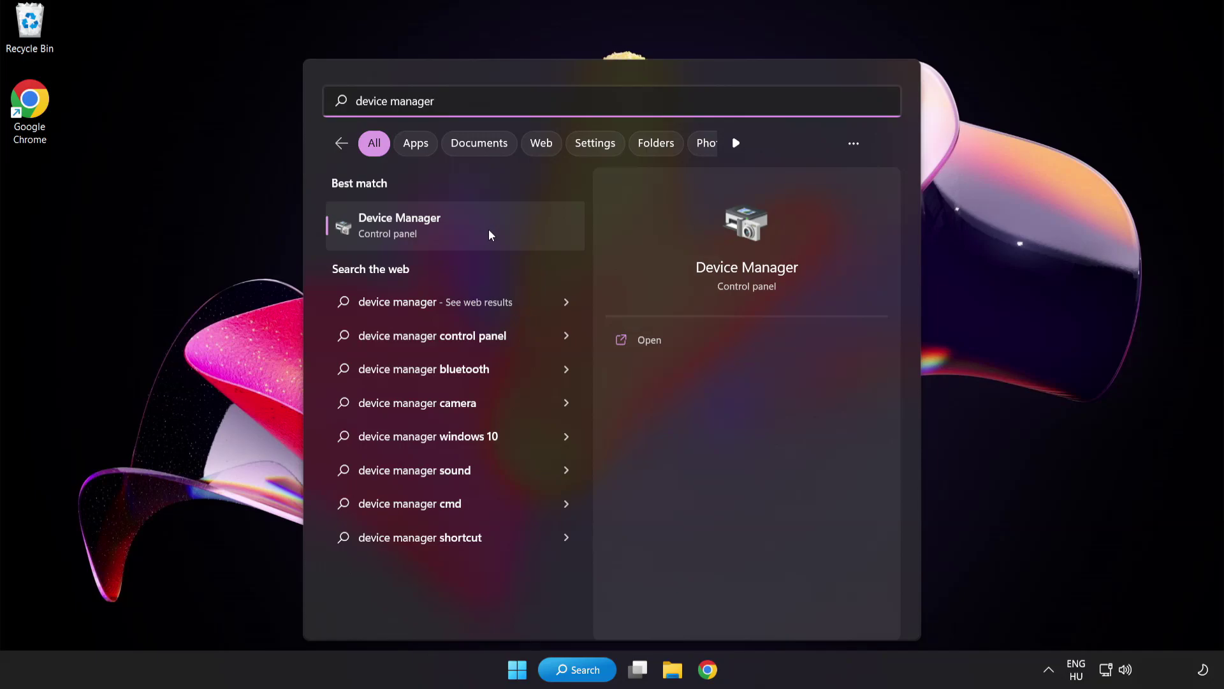
pyautogui.click(489, 231)
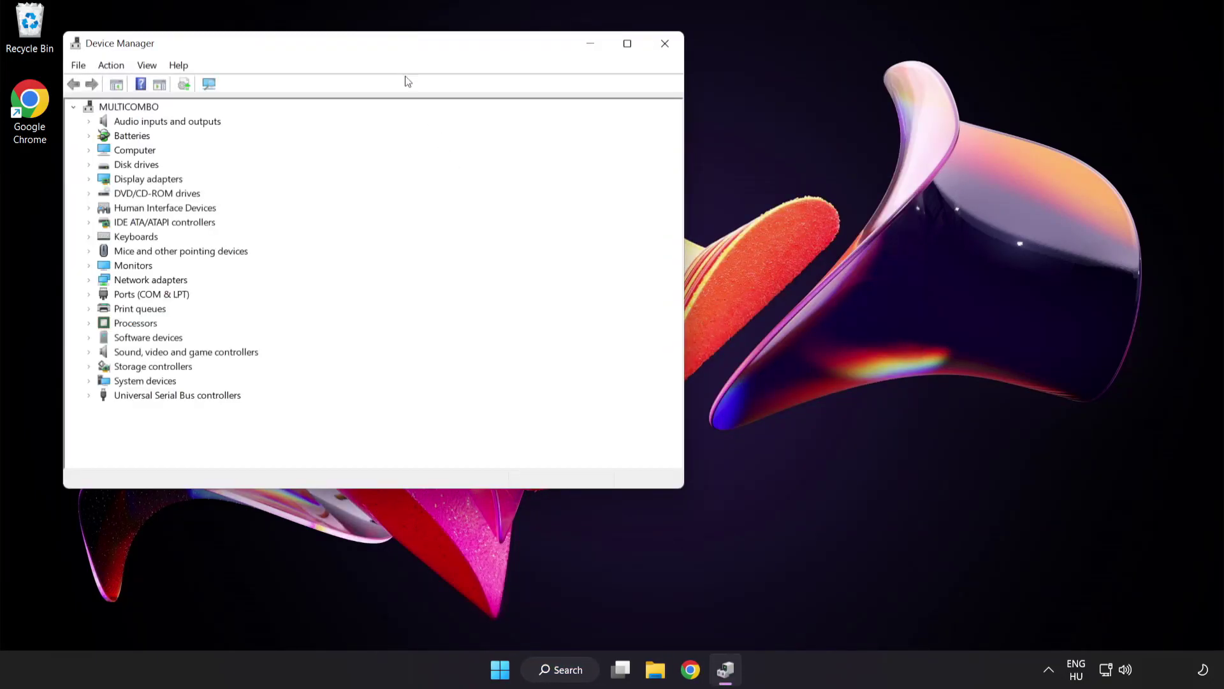
# Run an automatic driver search for the VMware SVGA 3D adapter; the best driver is already installed
pyautogui.moveTo(393, 46); pyautogui.dragTo(599, 125)
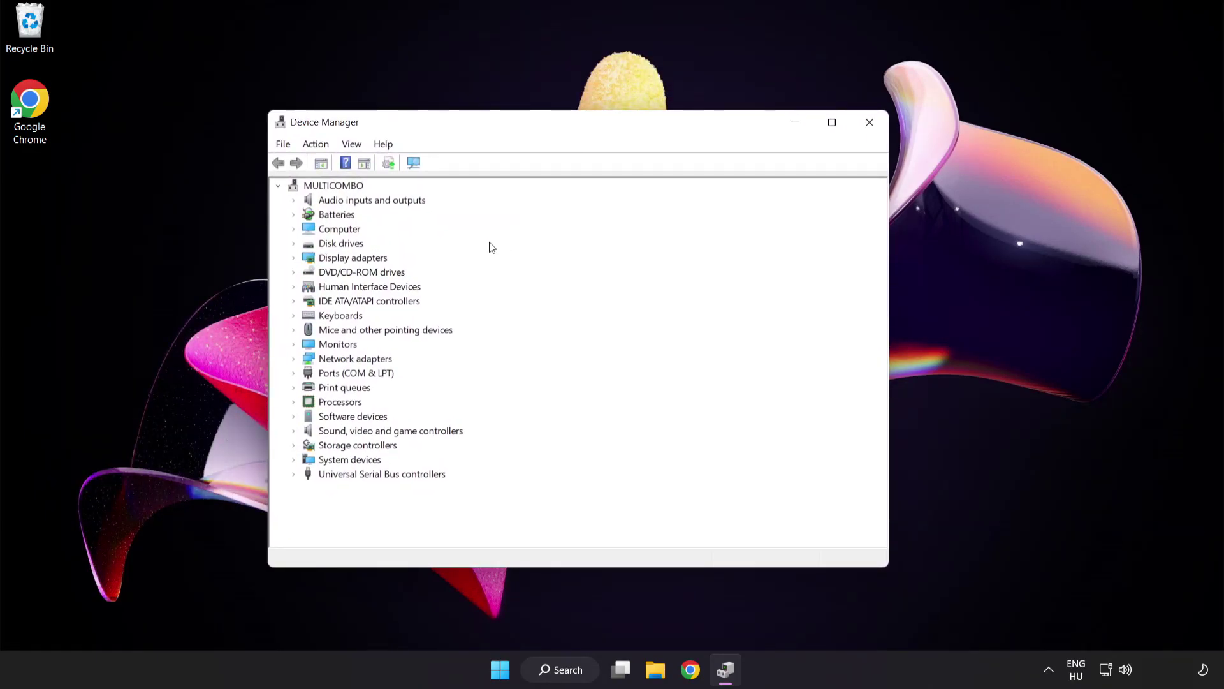
pyautogui.click(354, 260)
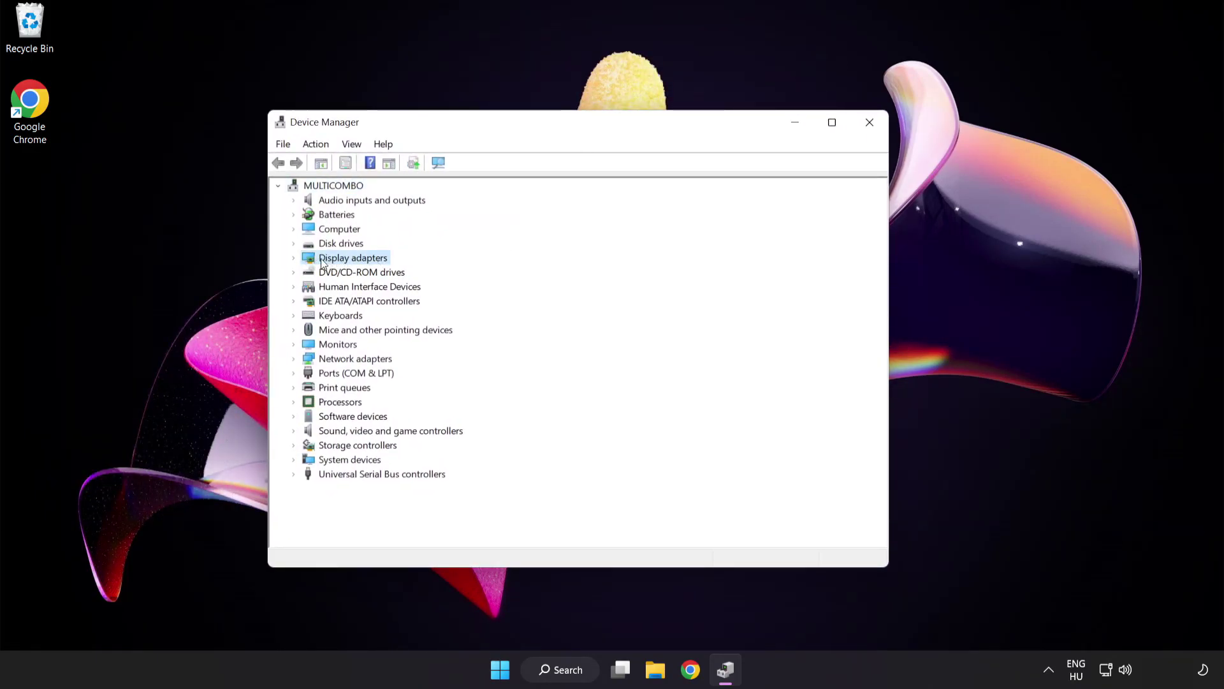
pyautogui.click(294, 258)
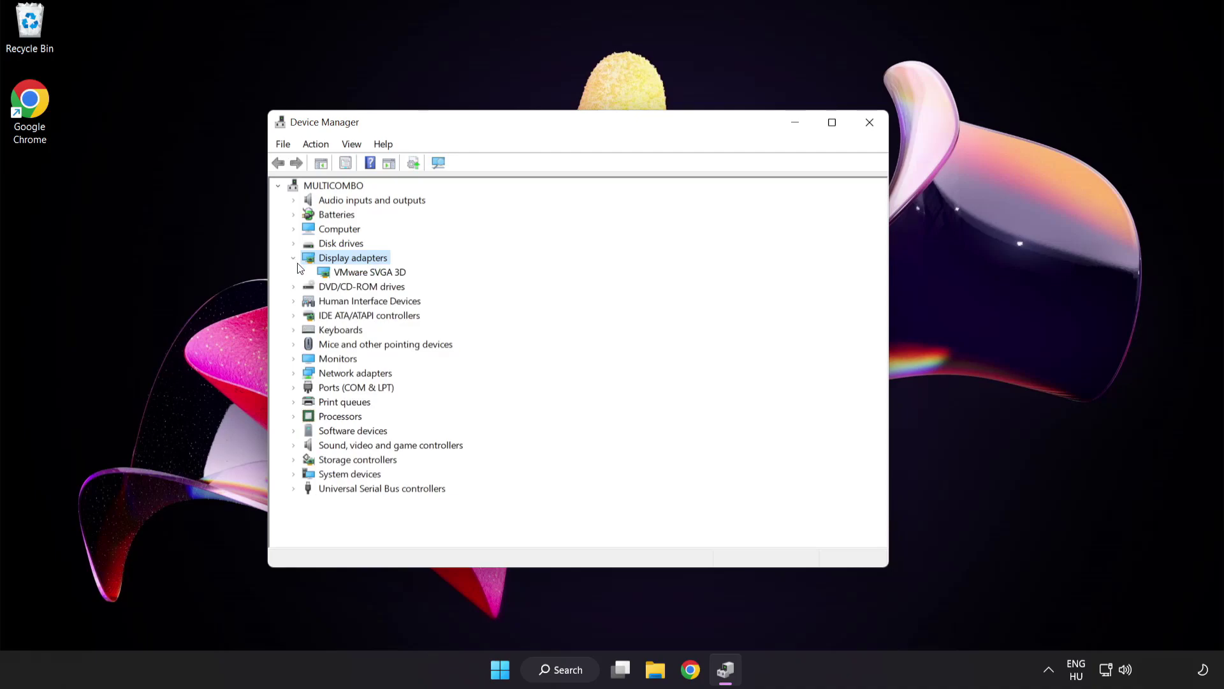
pyautogui.click(329, 277)
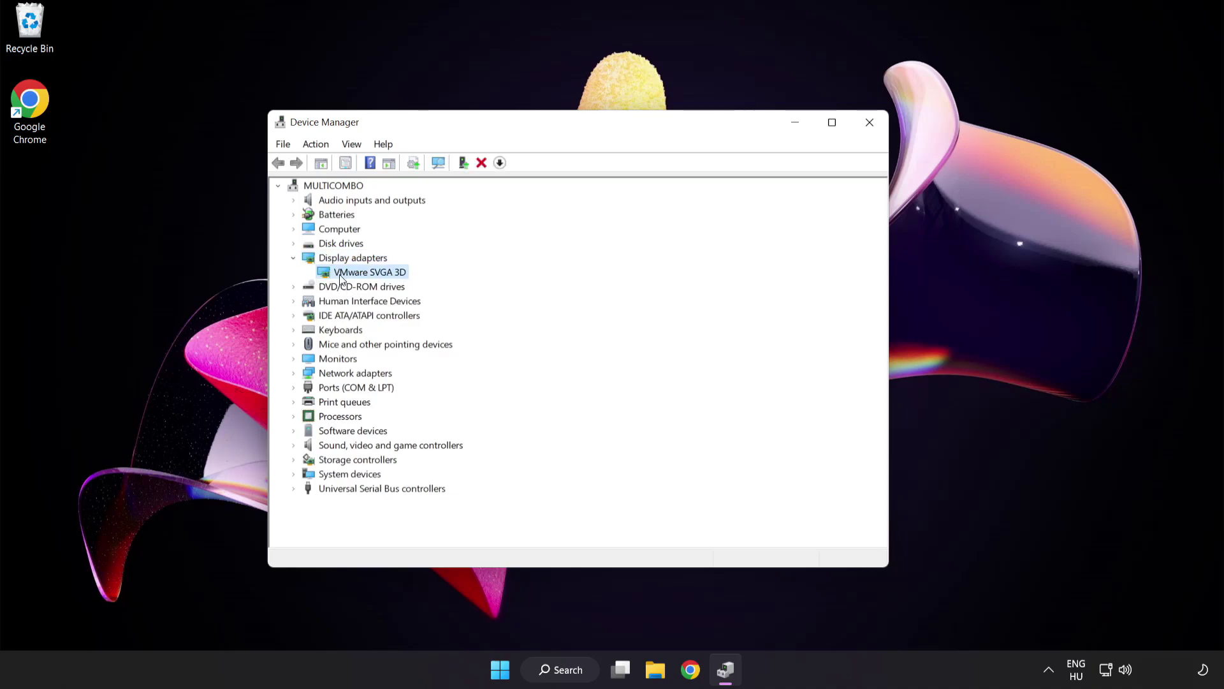
pyautogui.rightClick(359, 272)
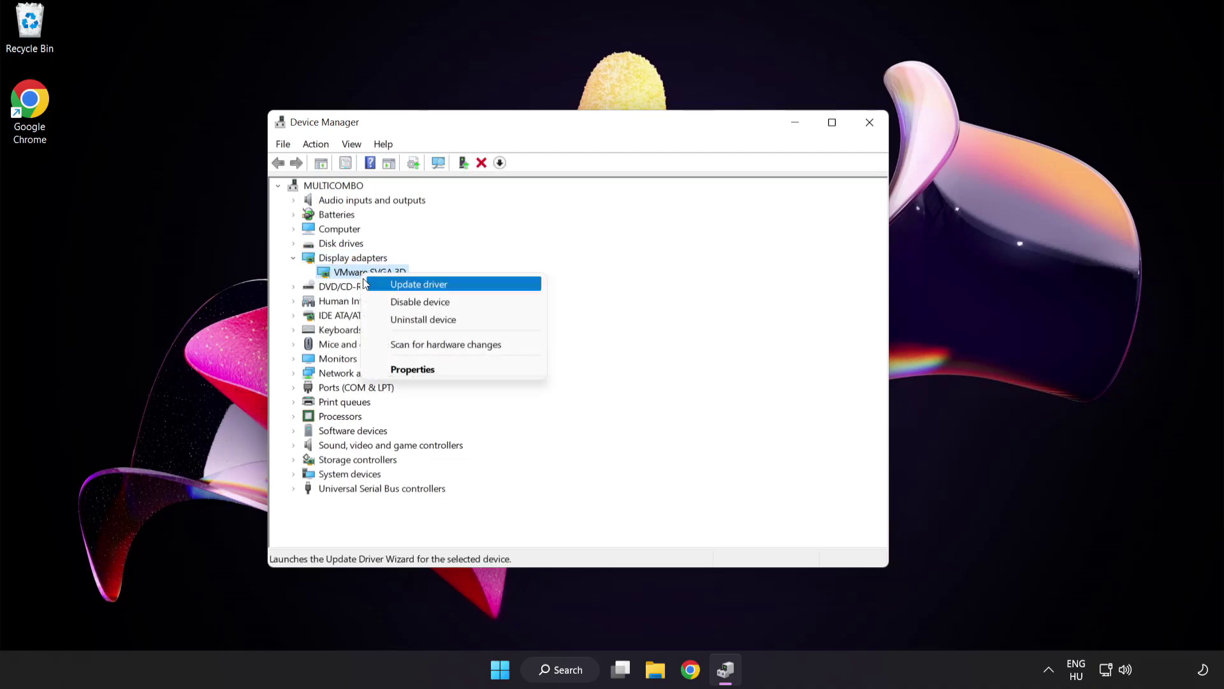
pyautogui.click(474, 285)
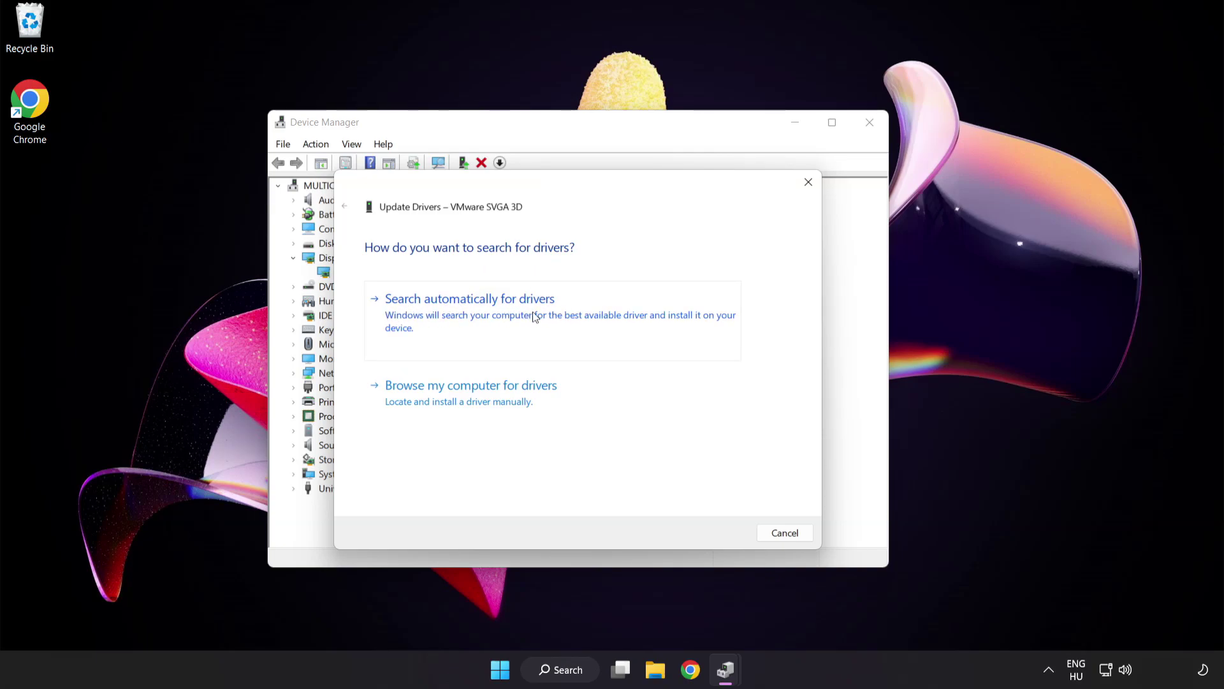
pyautogui.click(535, 317)
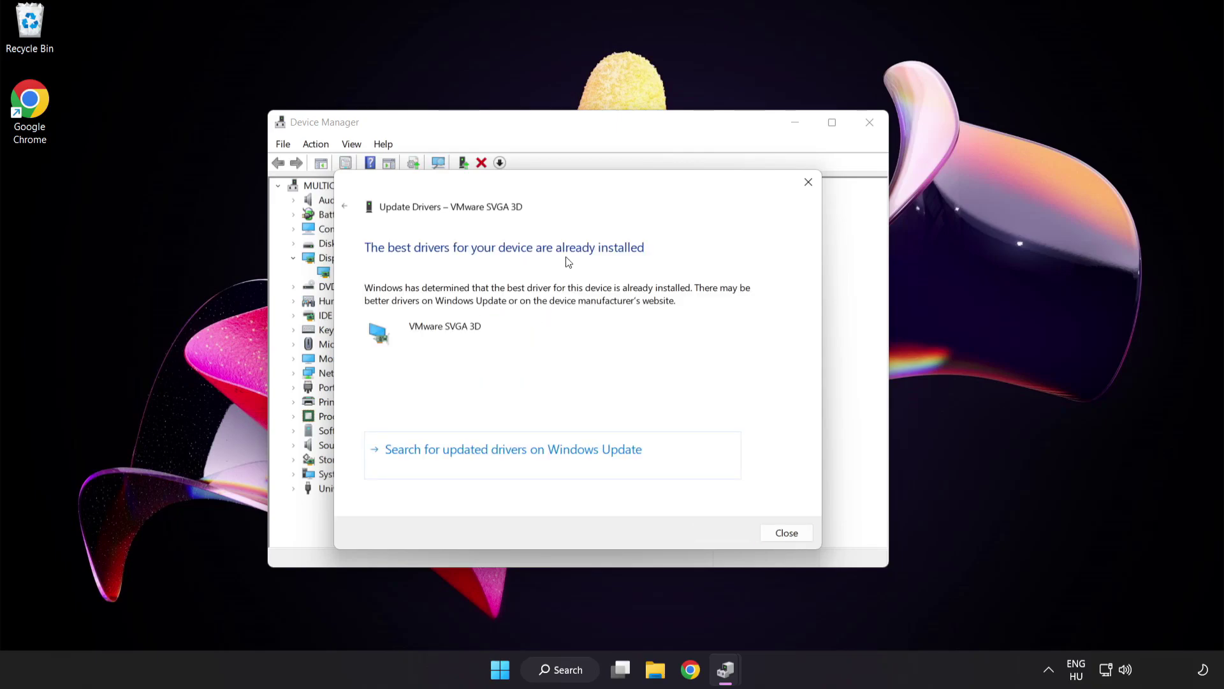
pyautogui.click(782, 534)
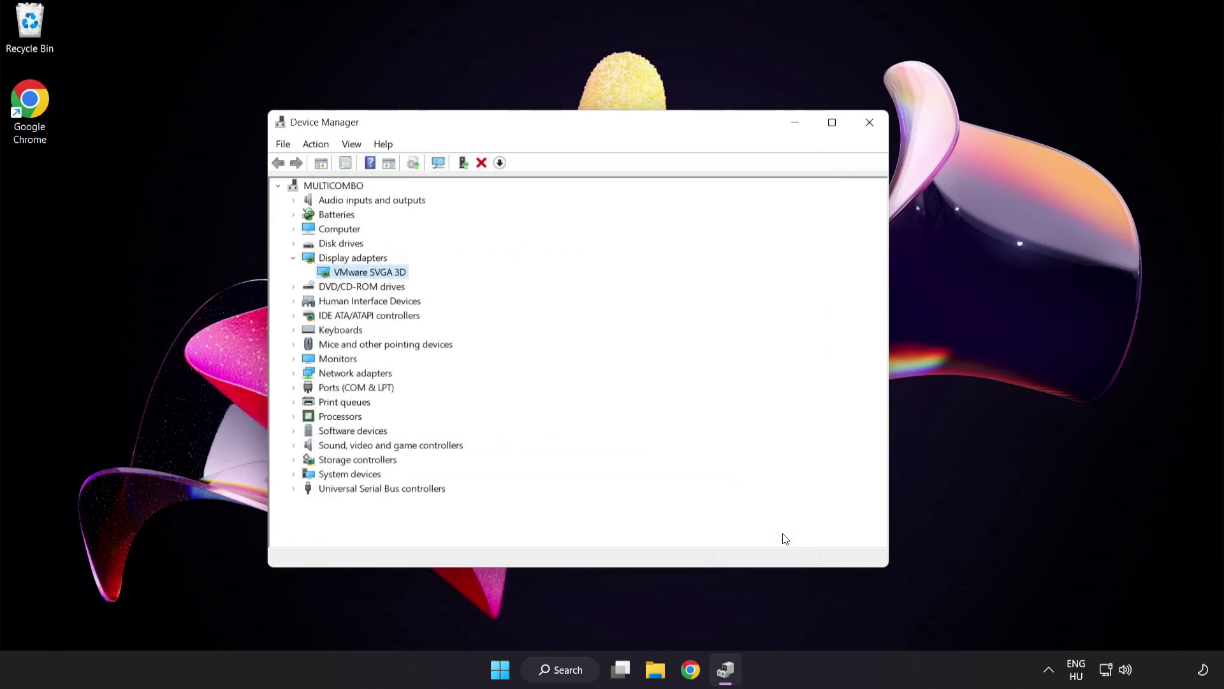
# Close Device Manager, run a Windows Update check showing up to date, then close Settings
pyautogui.click(870, 127)
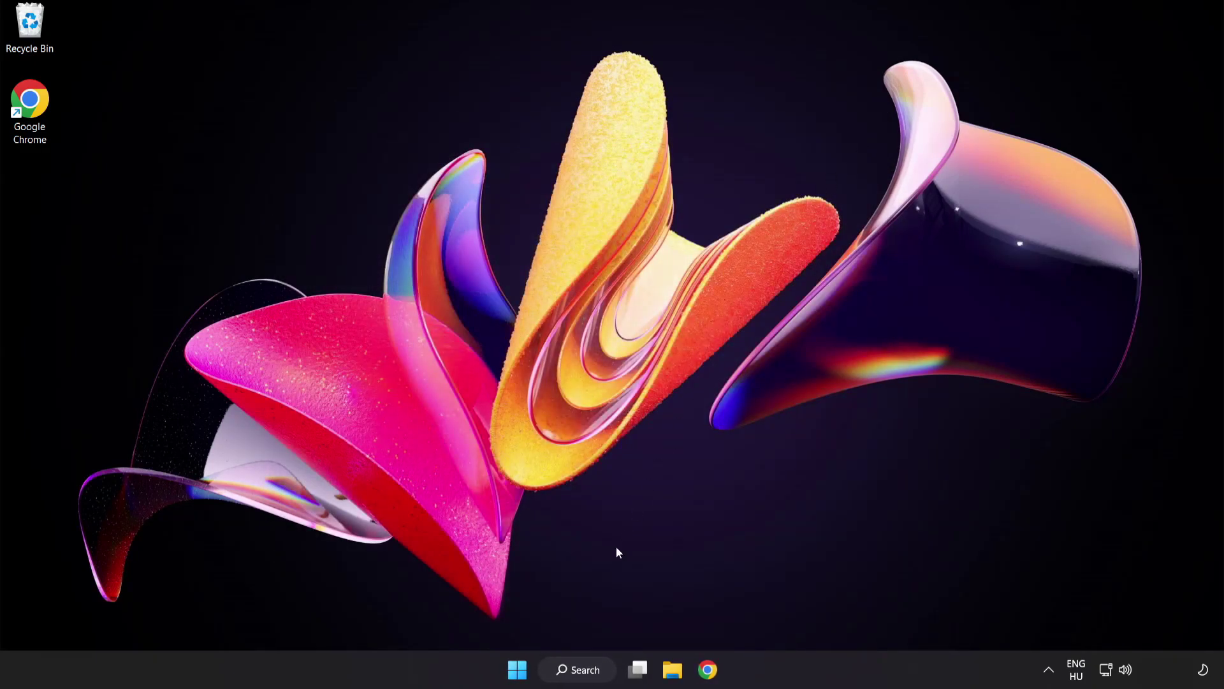
pyautogui.click(587, 673)
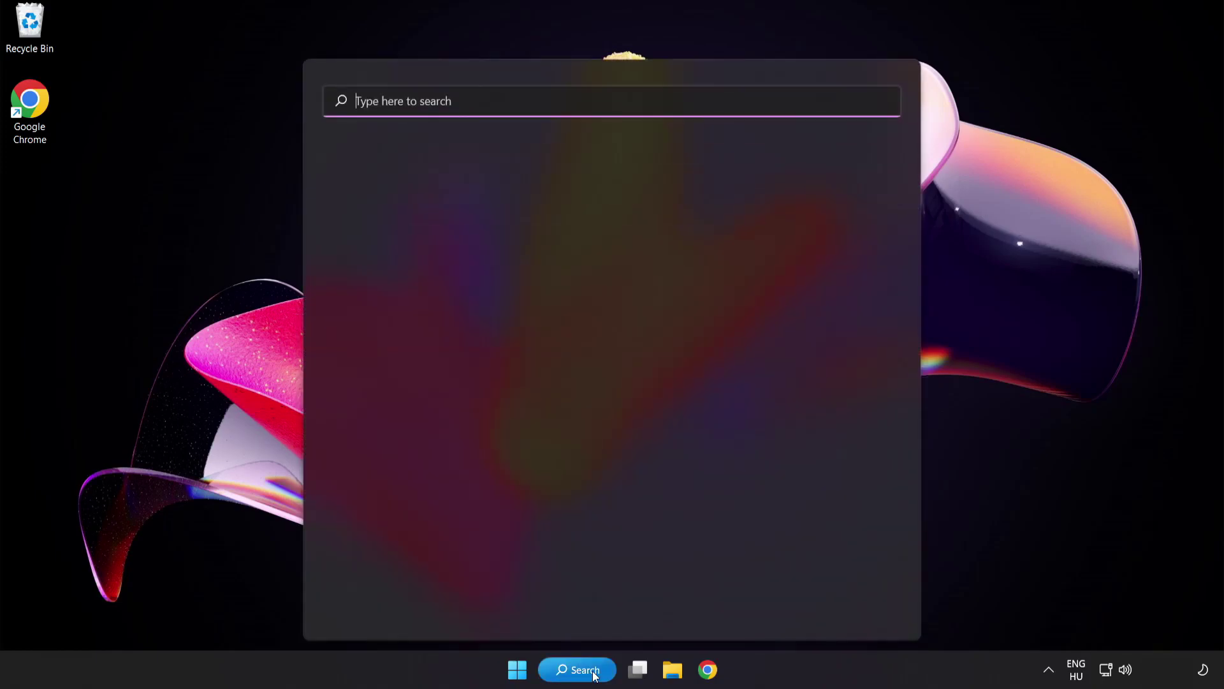
pyautogui.write('update')
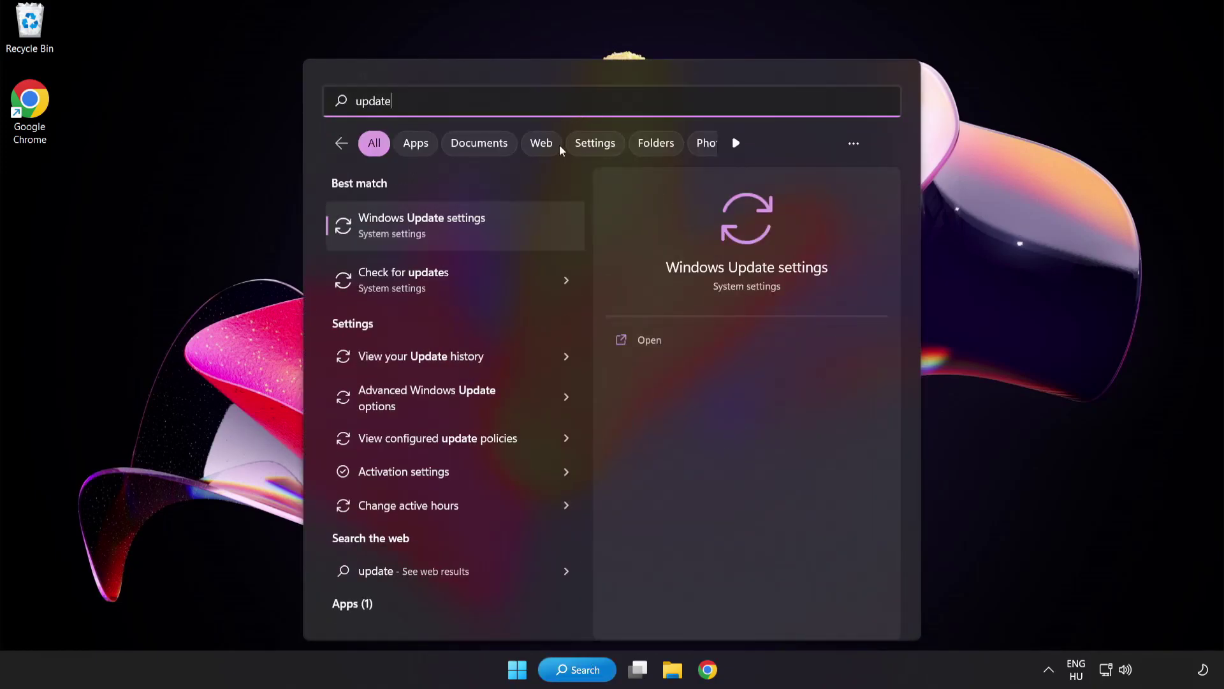
pyautogui.click(469, 235)
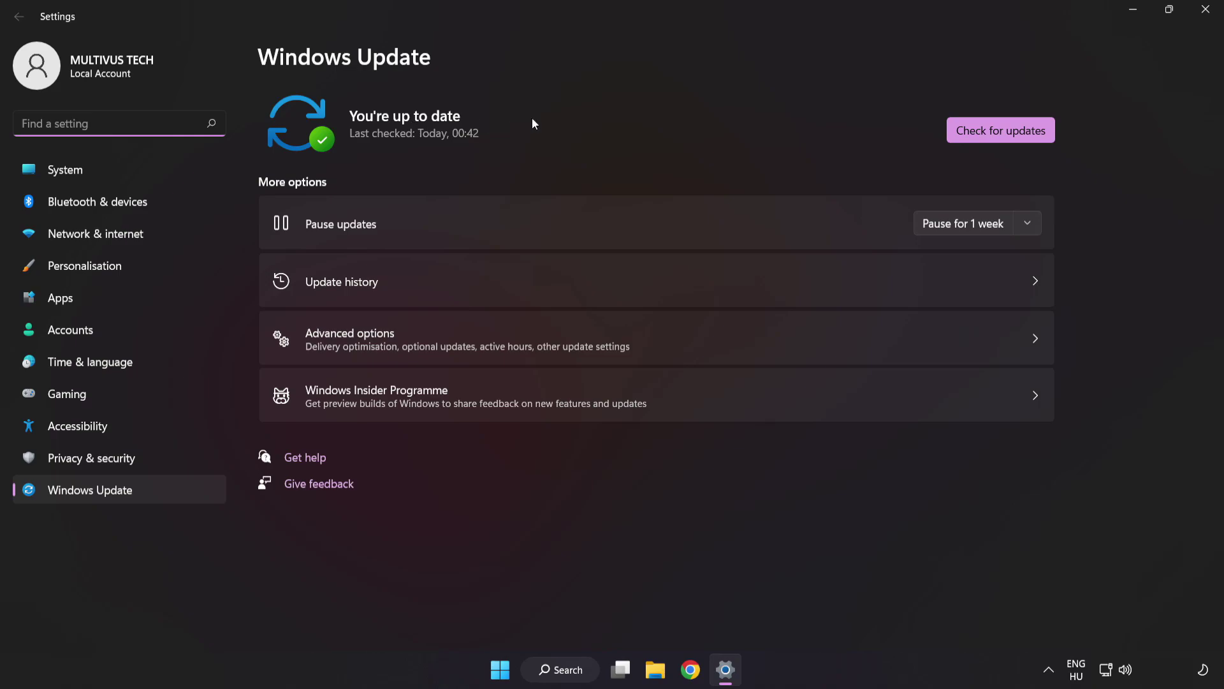
pyautogui.click(996, 137)
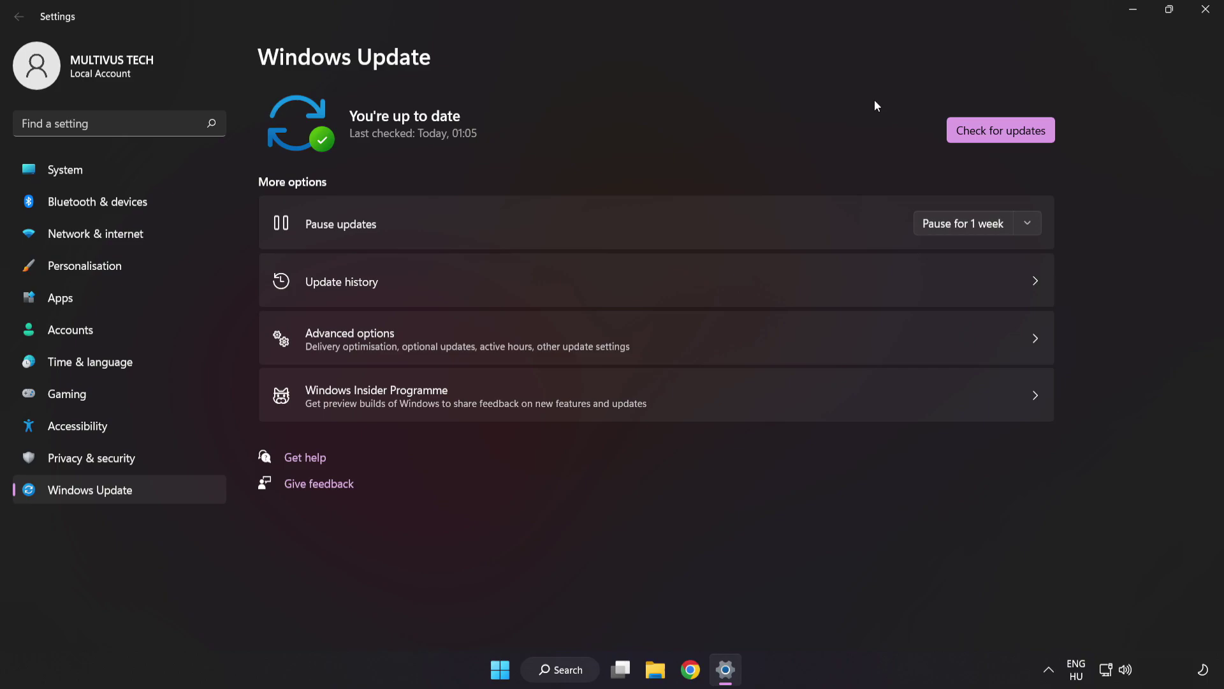
pyautogui.click(1204, 17)
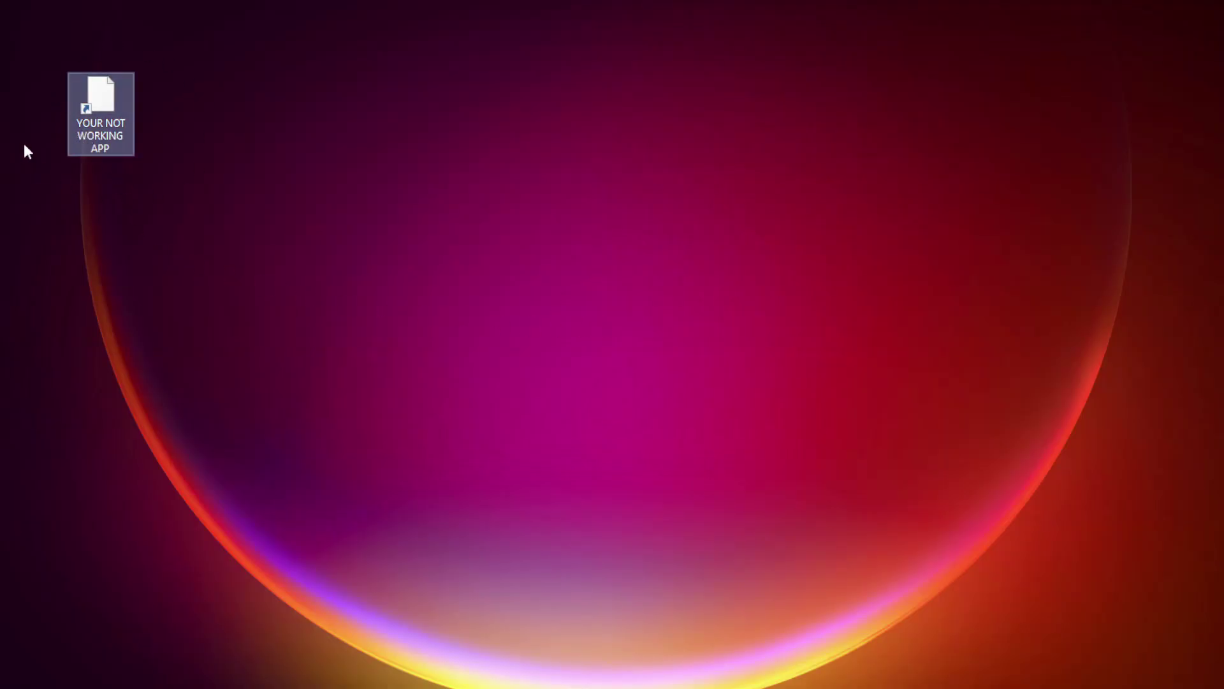
# Set the app shortcut to Windows 8 compatibility mode, fullscreen optimizations off, always run as administrator
pyautogui.rightClick(98, 91)
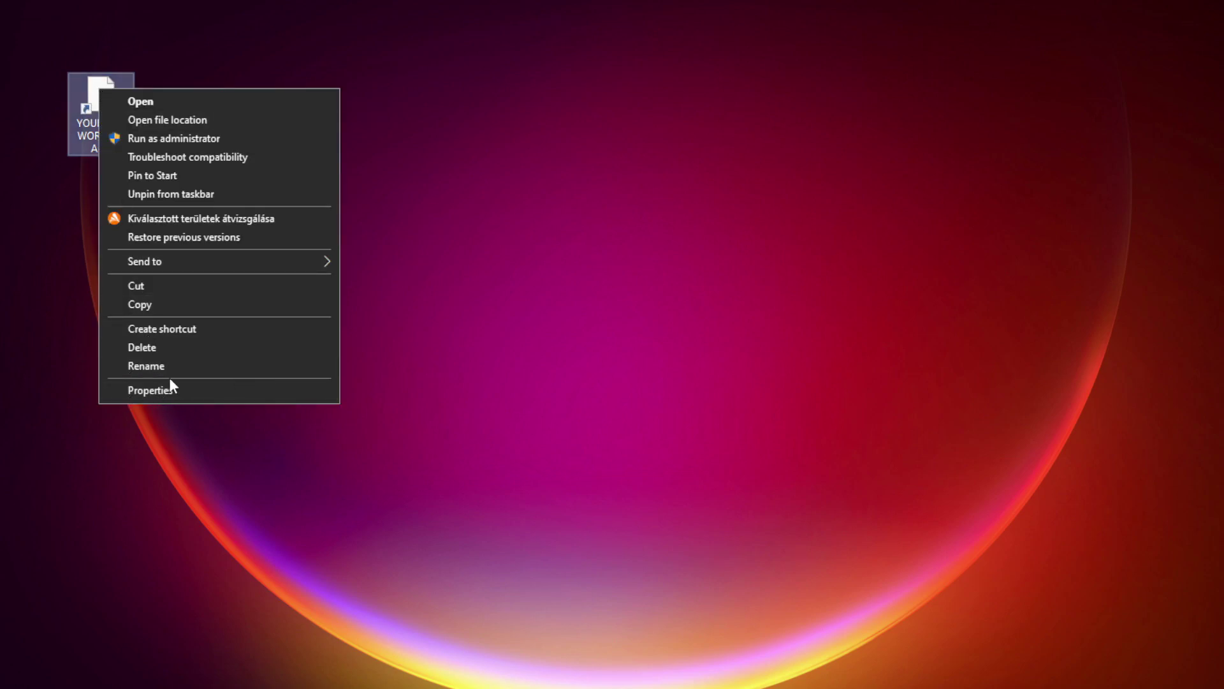
pyautogui.click(246, 390)
pyautogui.moveTo(266, 105); pyautogui.dragTo(618, 135)
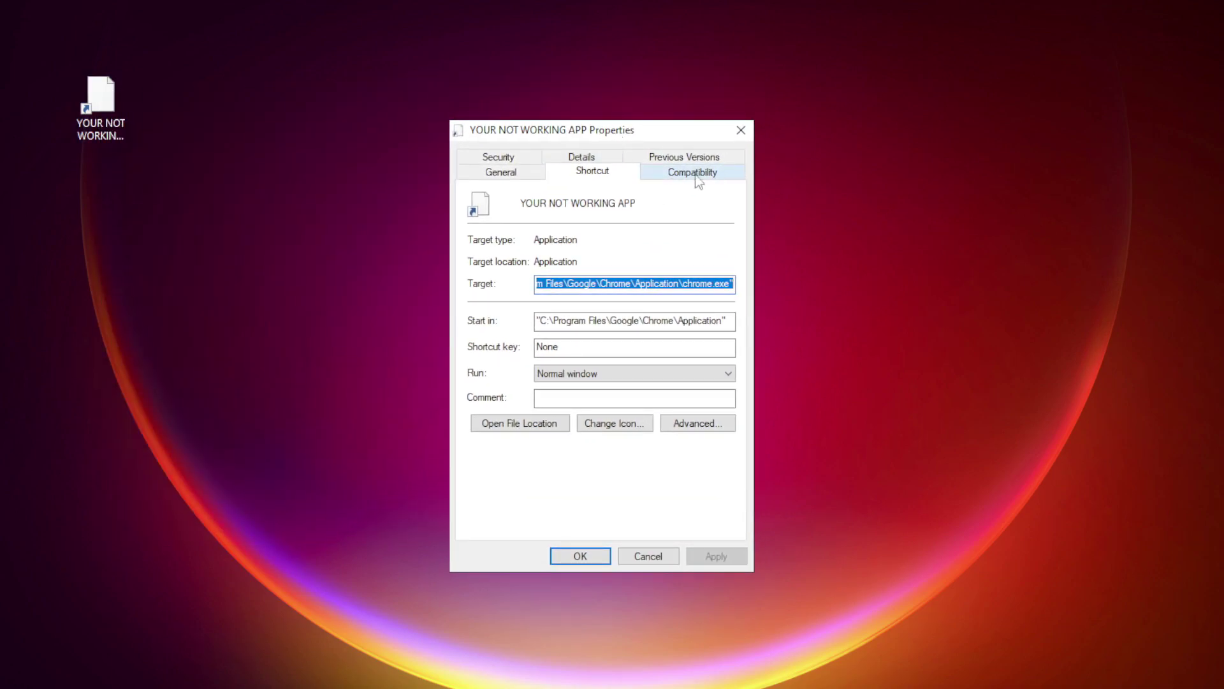
pyautogui.click(719, 180)
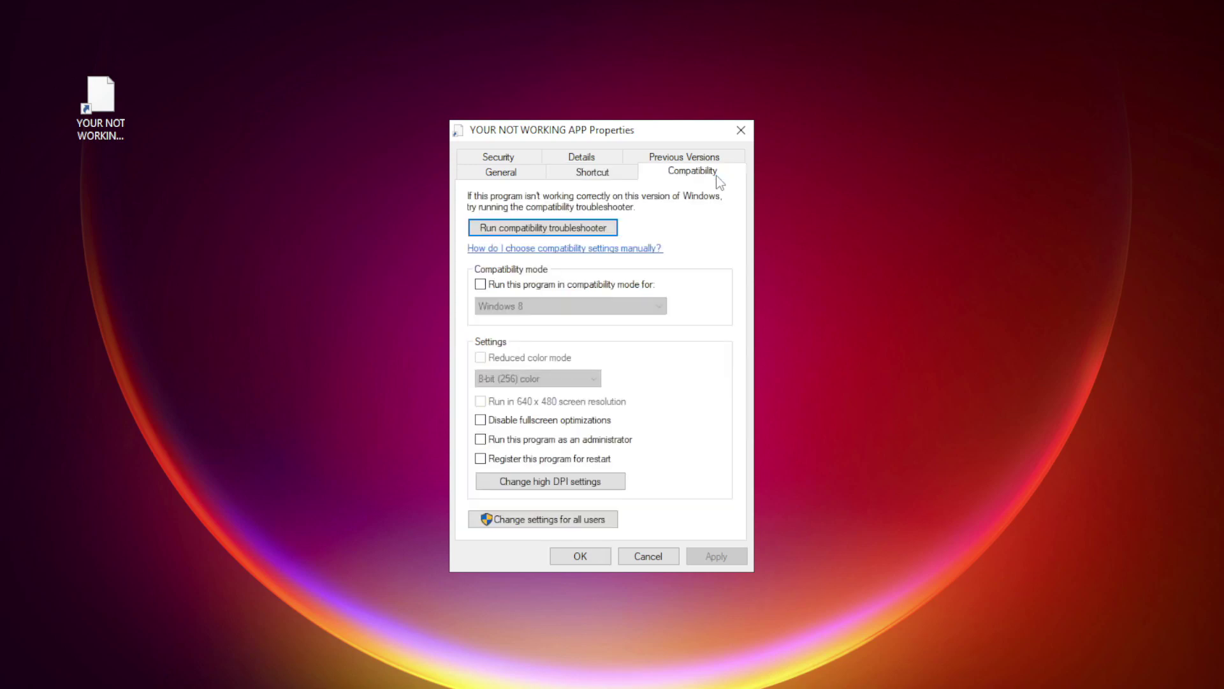
pyautogui.click(498, 284)
pyautogui.click(544, 306)
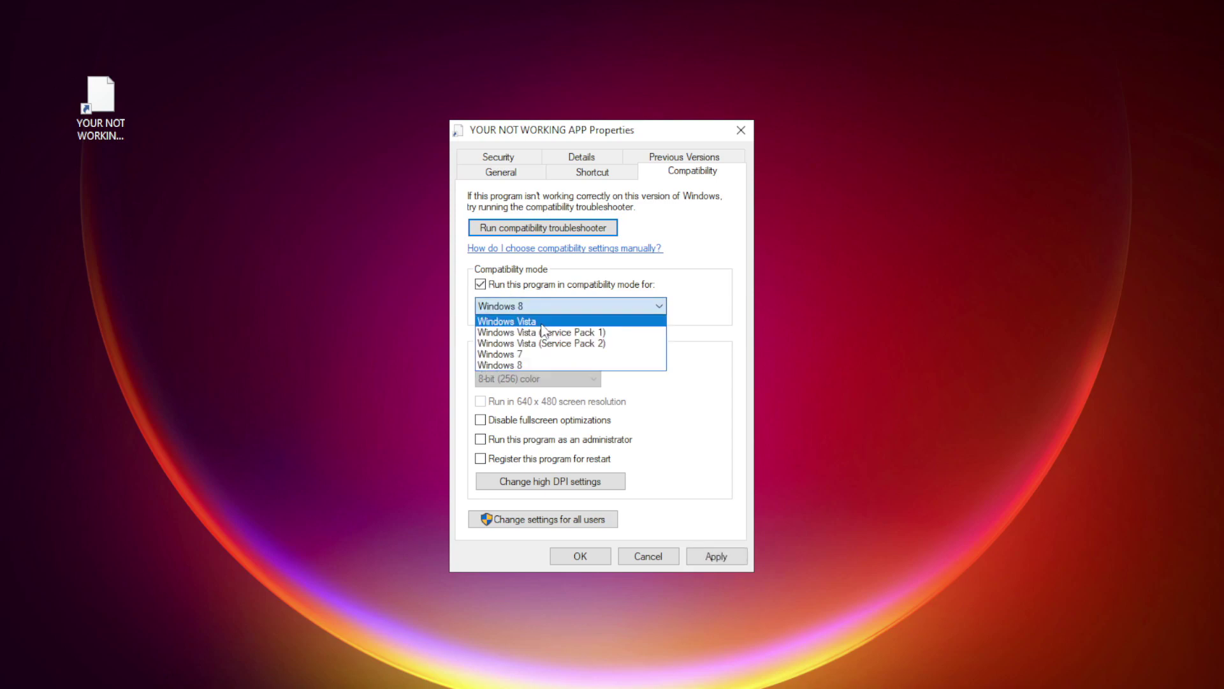
pyautogui.click(534, 365)
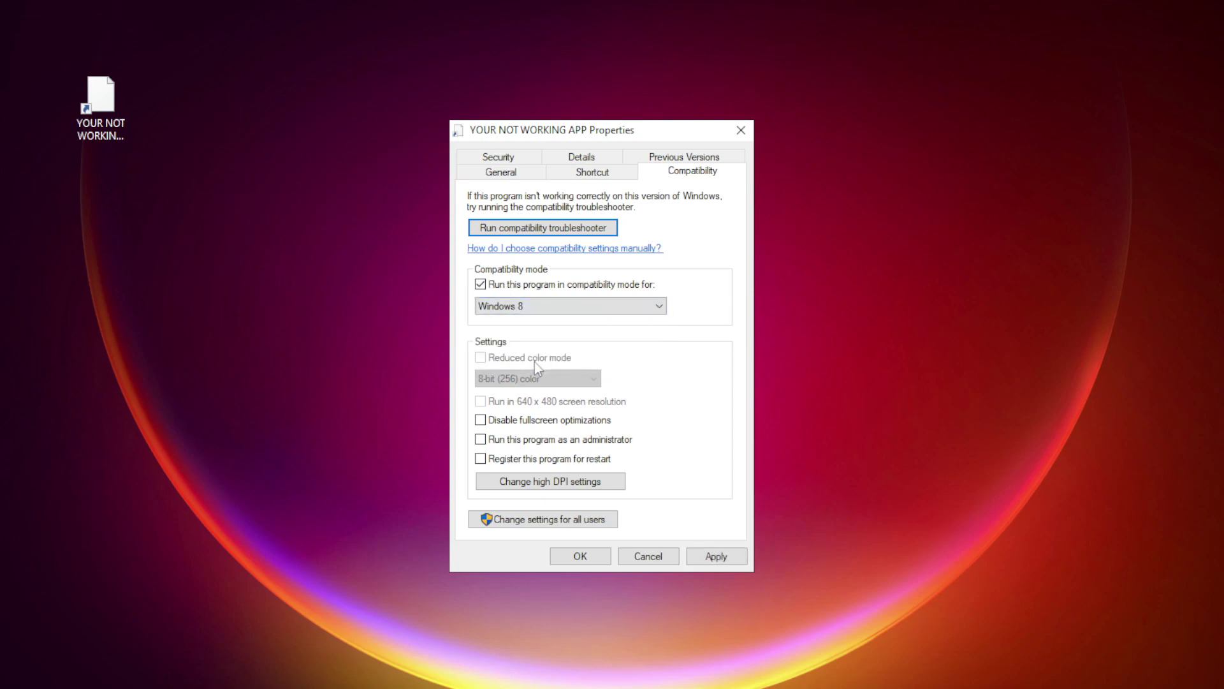
pyautogui.click(535, 424)
pyautogui.click(518, 440)
pyautogui.click(714, 556)
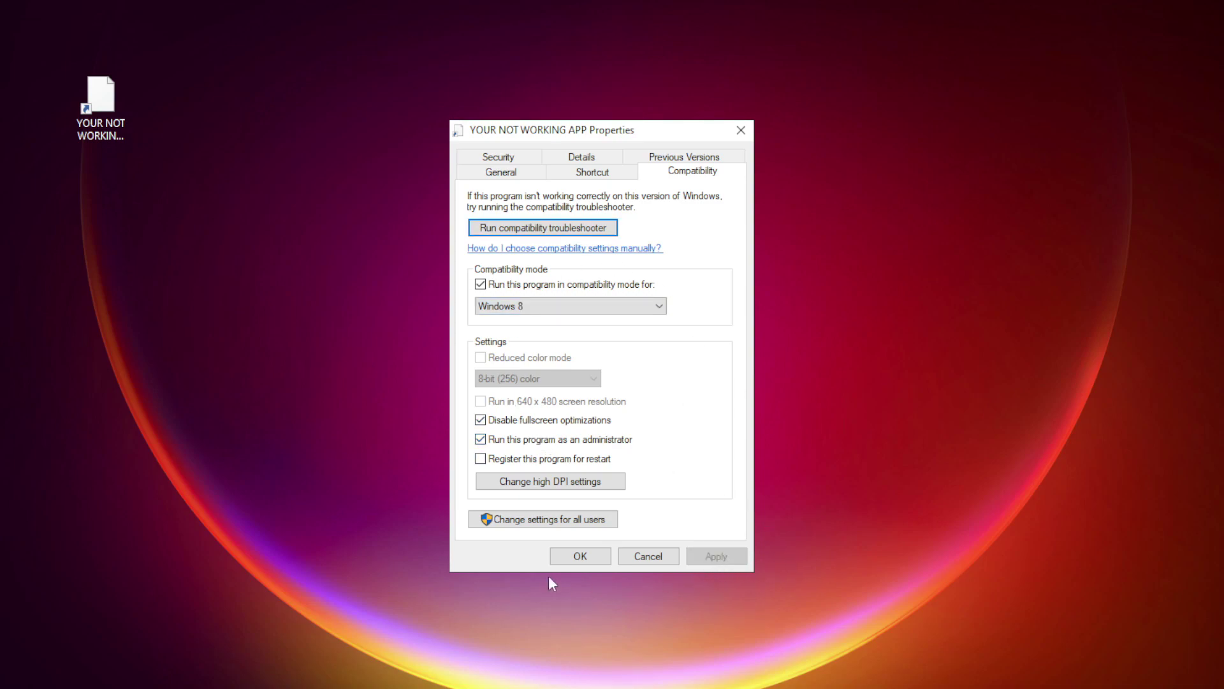
pyautogui.click(580, 556)
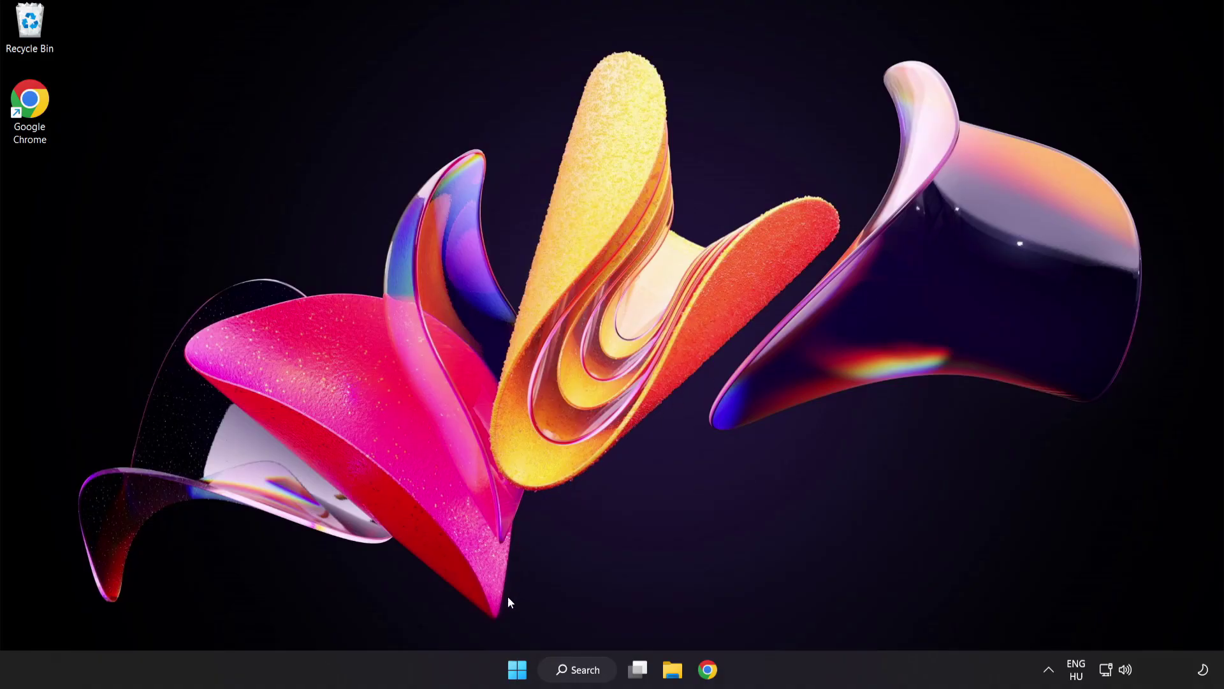
# Launch Task Manager from the Start button's Win+X menu
pyautogui.rightClick(518, 670)
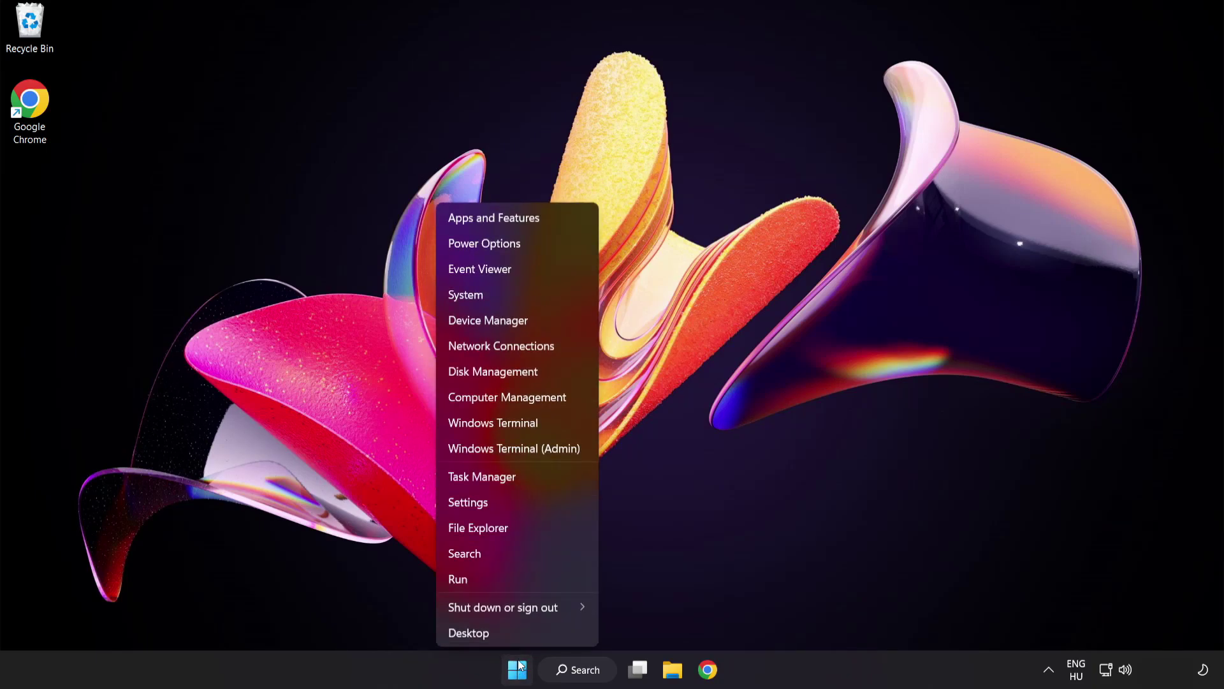
pyautogui.click(529, 477)
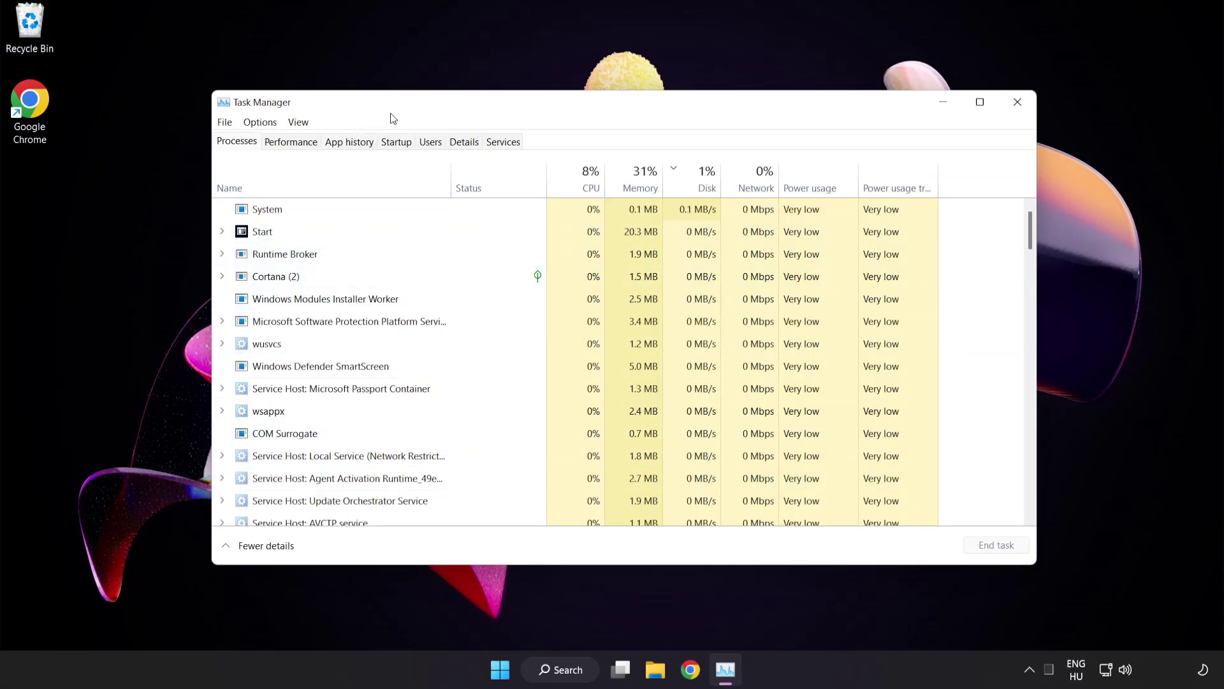
# Disable Cortana, Phone Link, Terminal and Windows Security notification icon as startup apps
pyautogui.click(403, 143)
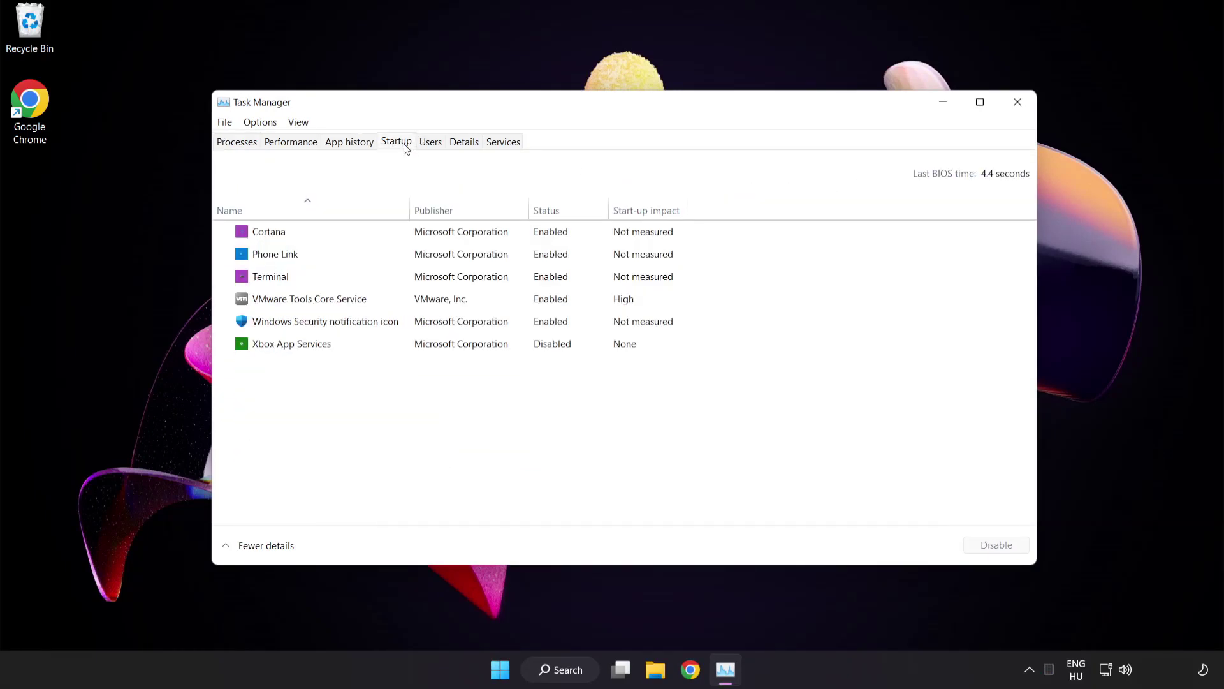
pyautogui.click(405, 237)
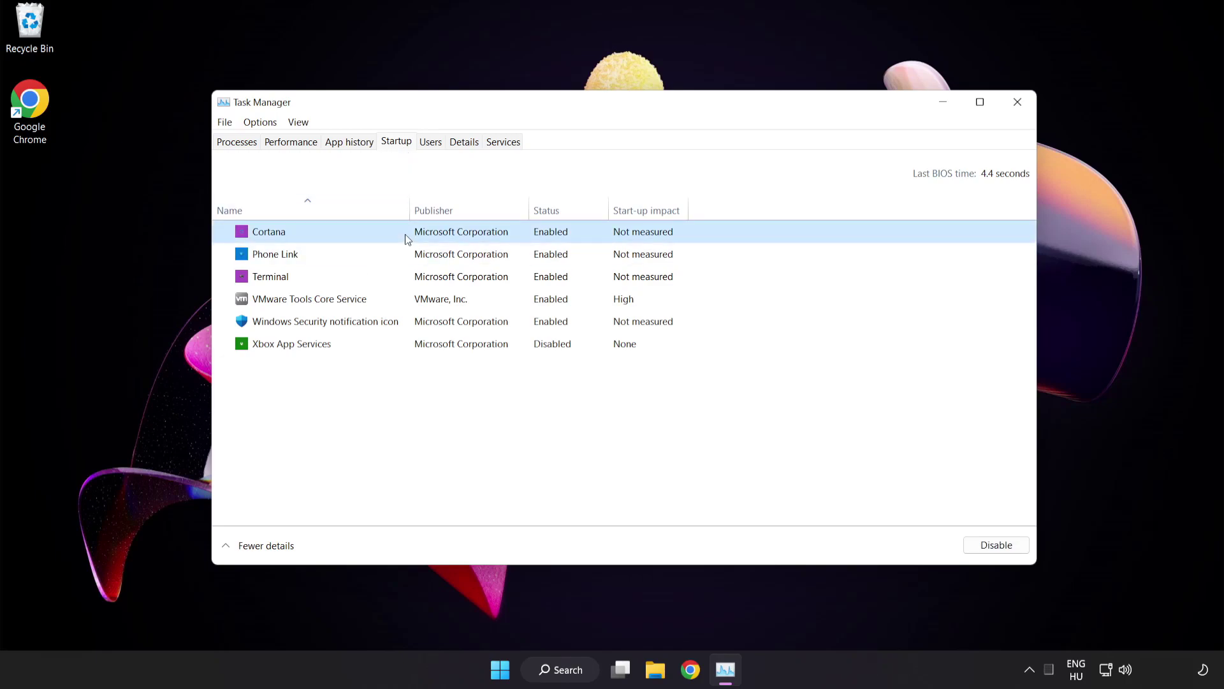
pyautogui.click(996, 545)
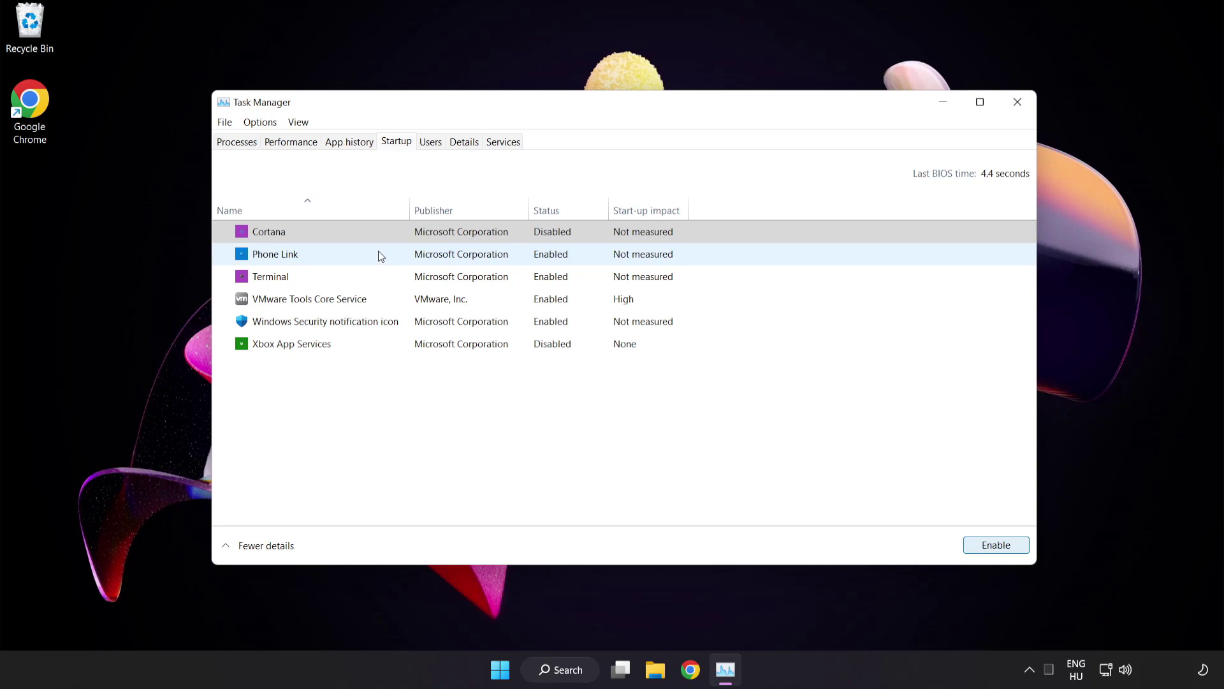
pyautogui.click(377, 253)
pyautogui.click(994, 549)
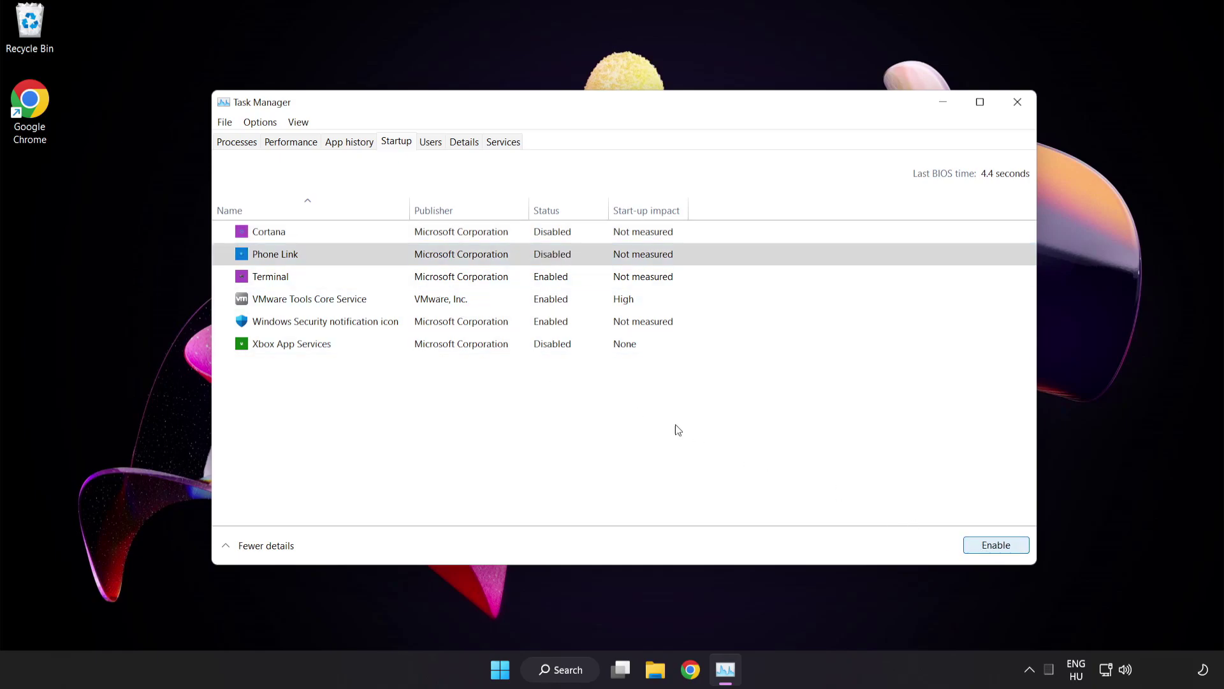
pyautogui.click(388, 277)
pyautogui.click(982, 546)
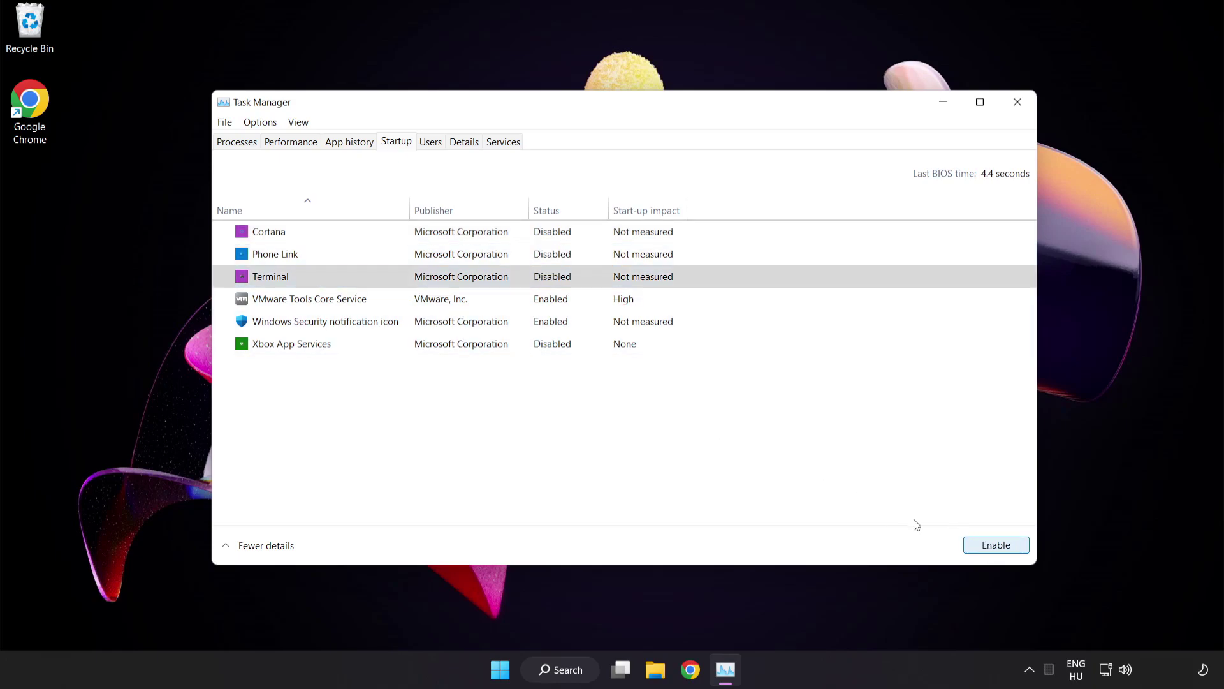
pyautogui.click(417, 327)
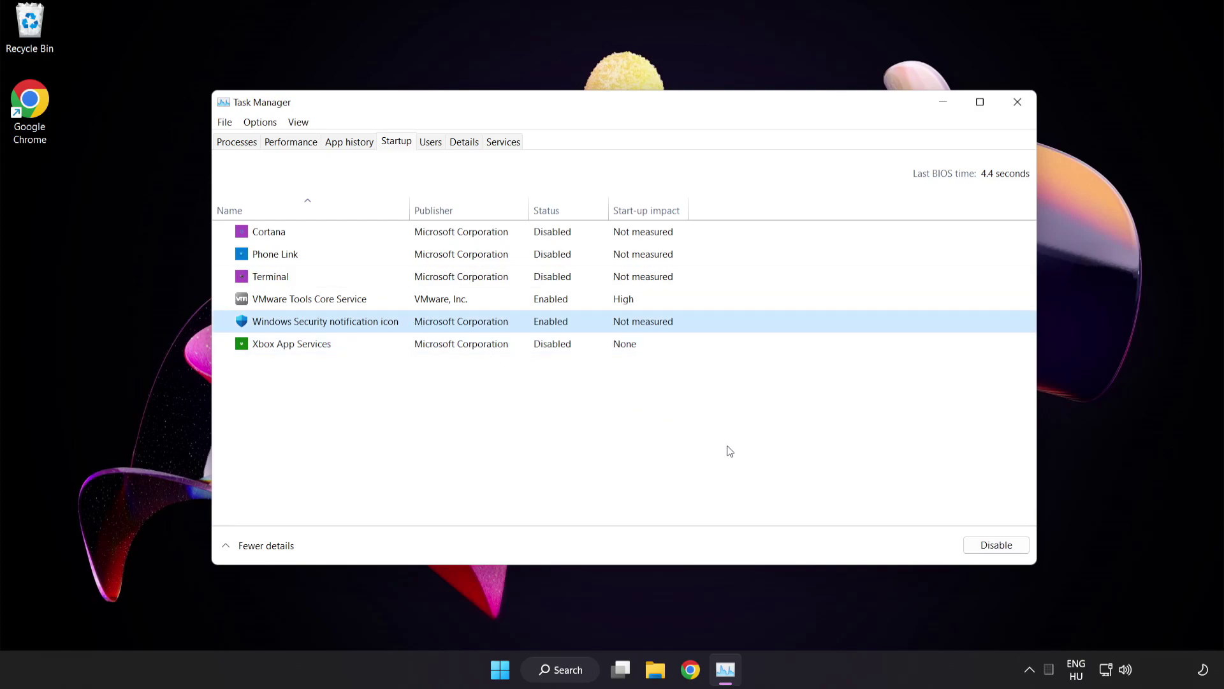
pyautogui.click(977, 547)
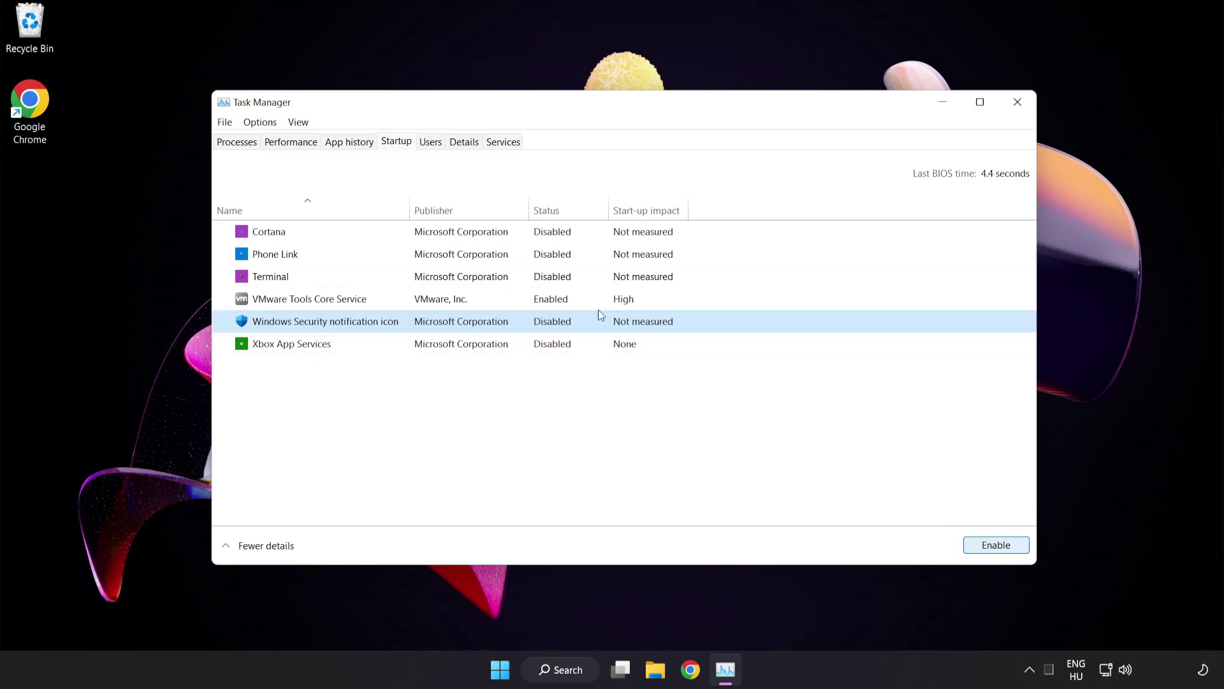
# Close Task Manager and launch Windows Security by searching 'security'
pyautogui.click(1017, 106)
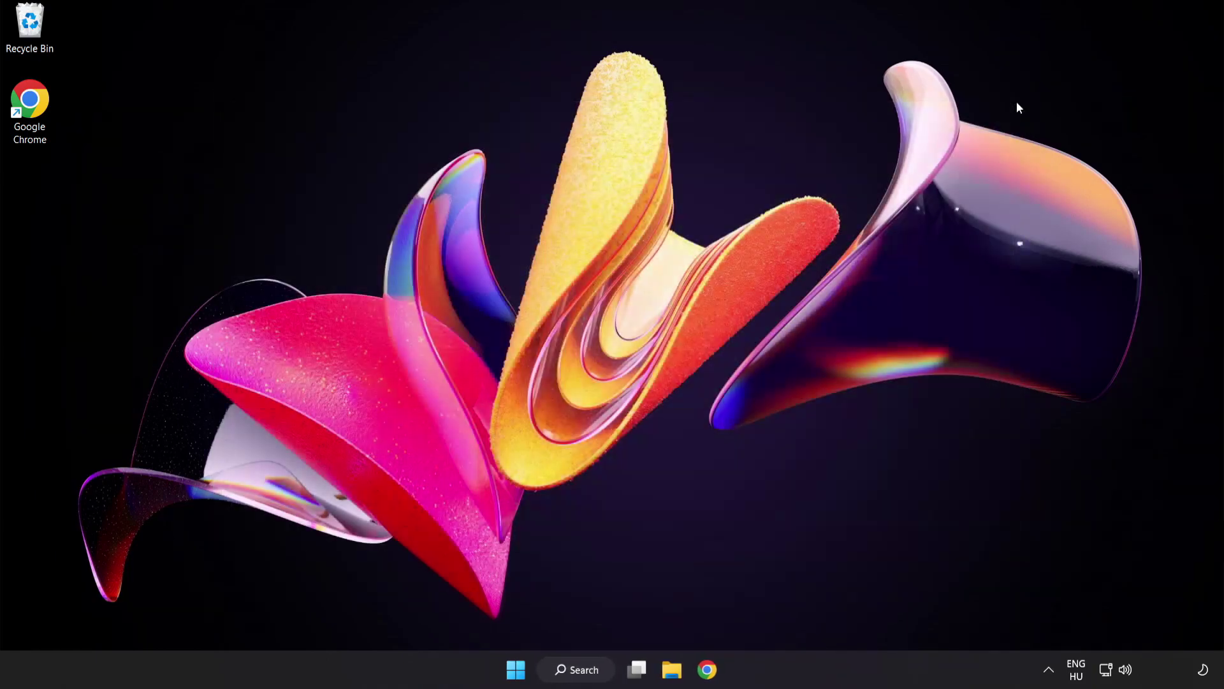
pyautogui.click(590, 675)
pyautogui.write('security')
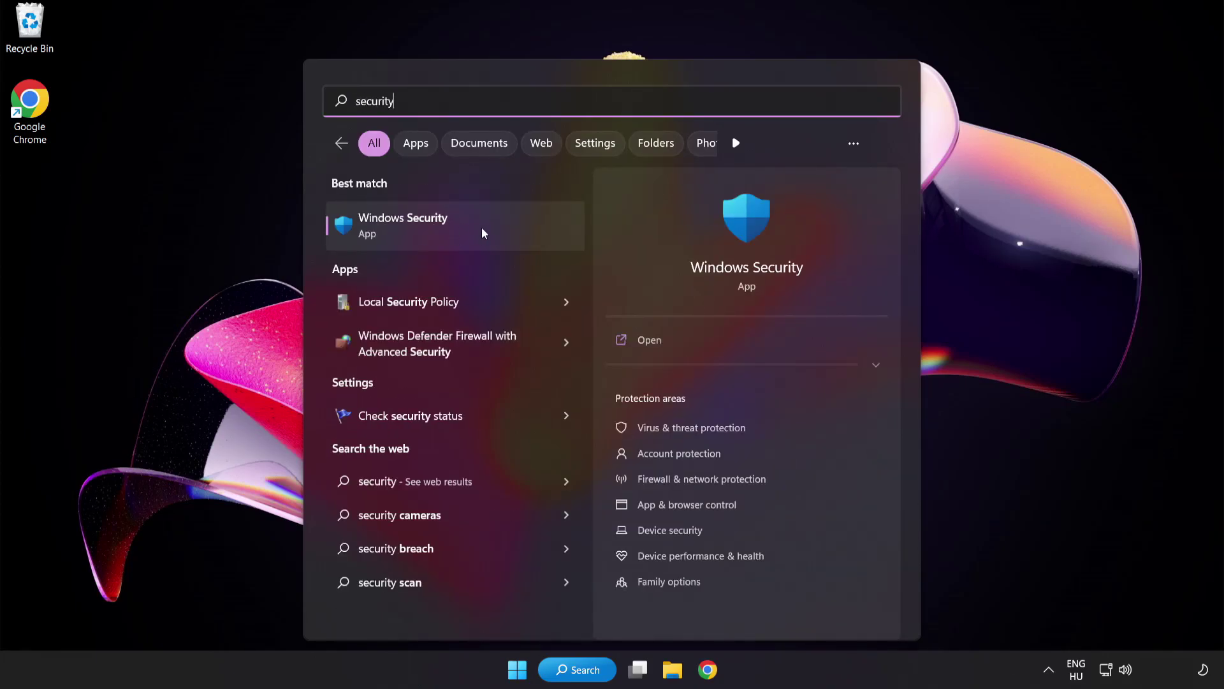
pyautogui.click(461, 228)
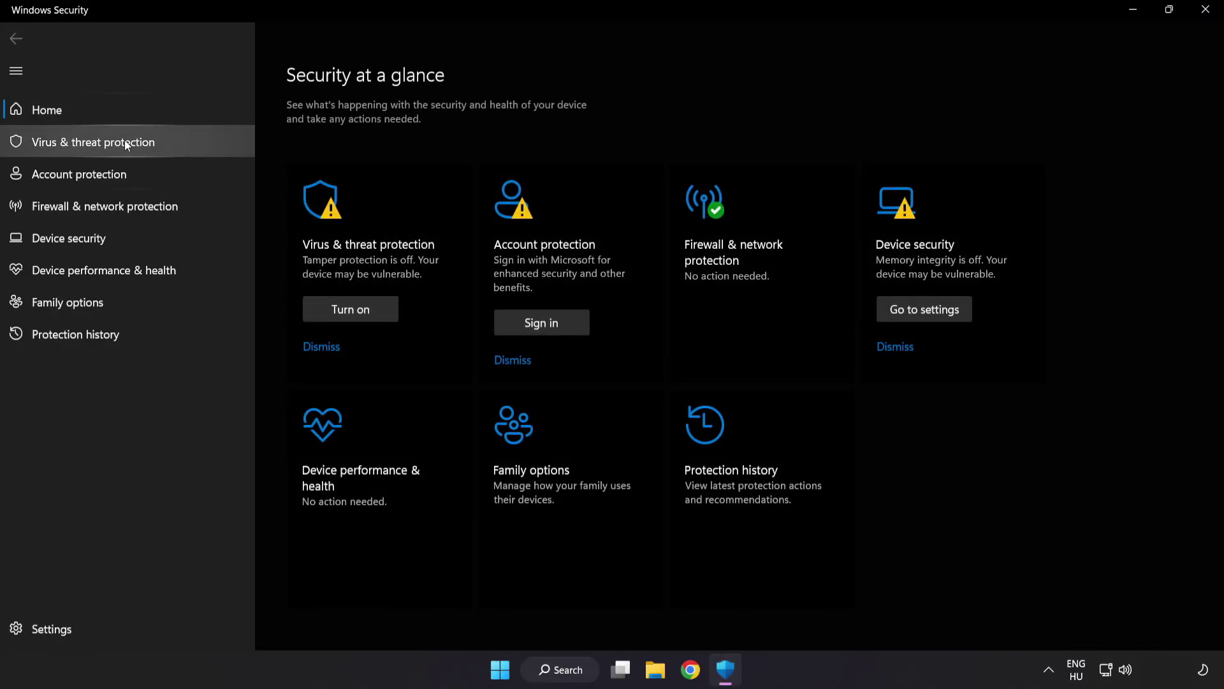
# Go through Virus & threat protection settings to the Defender Exclusions list
pyautogui.click(187, 143)
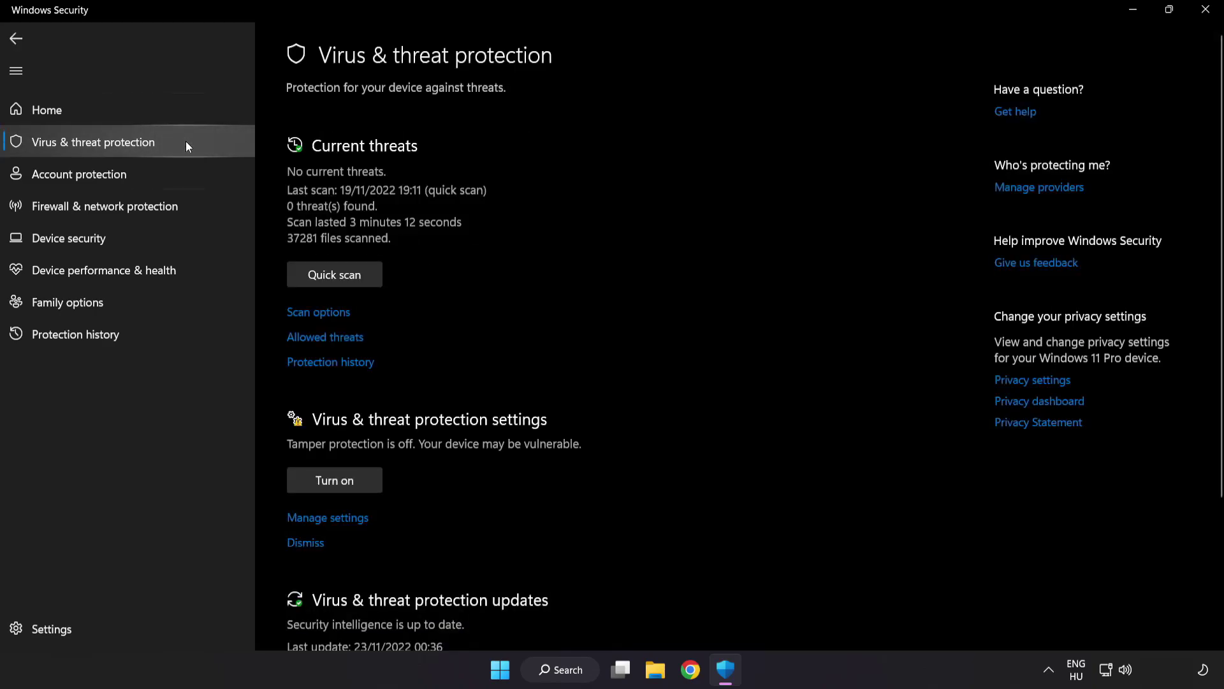
pyautogui.scroll(-3, 774, 188)
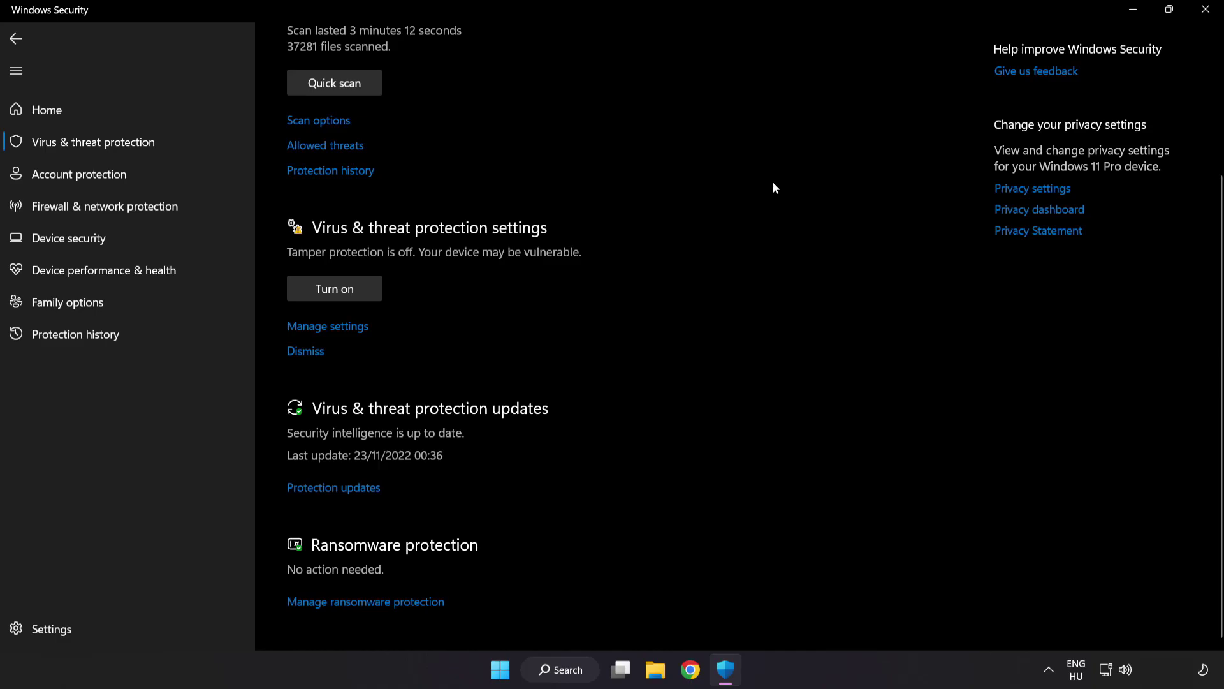
pyautogui.click(336, 328)
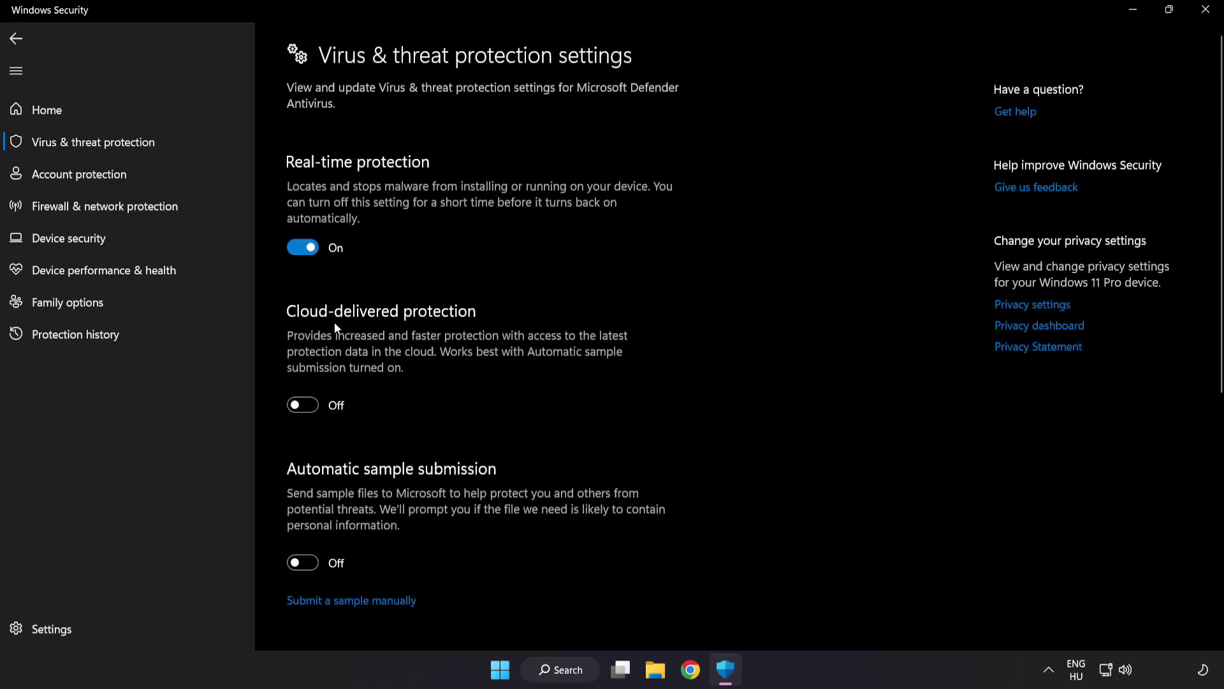
pyautogui.scroll(-6, 712, 334)
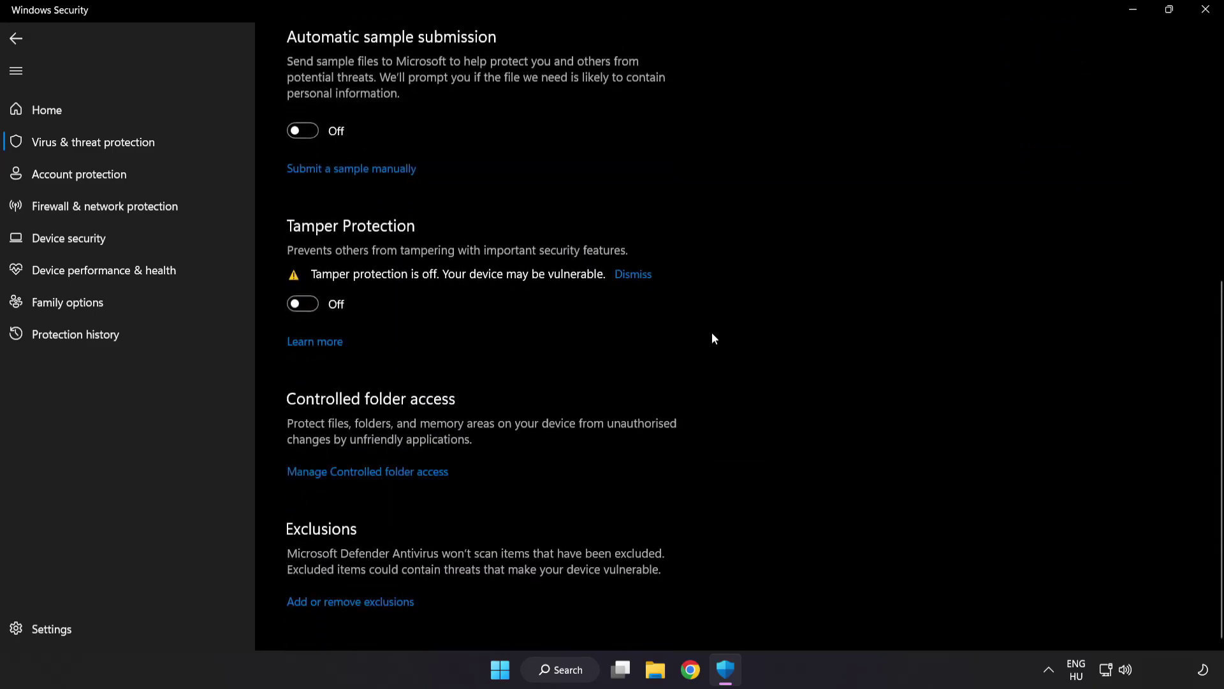
pyautogui.click(358, 603)
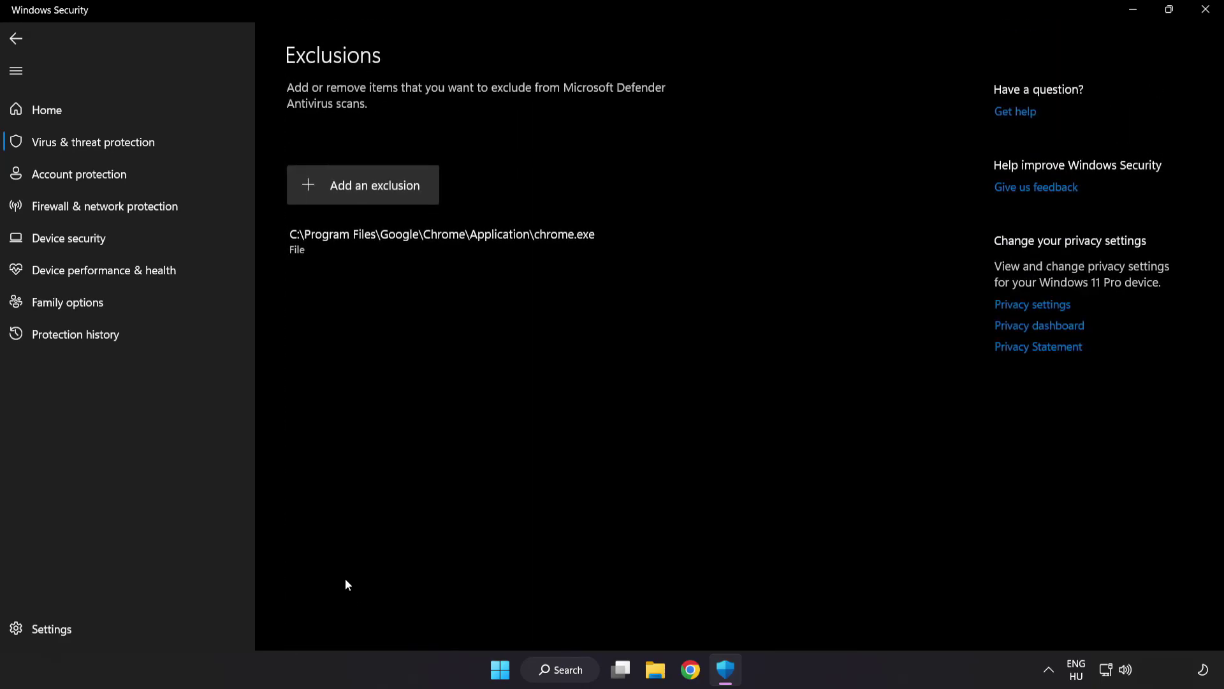
# Start adding a new Defender exclusion
pyautogui.click(367, 198)
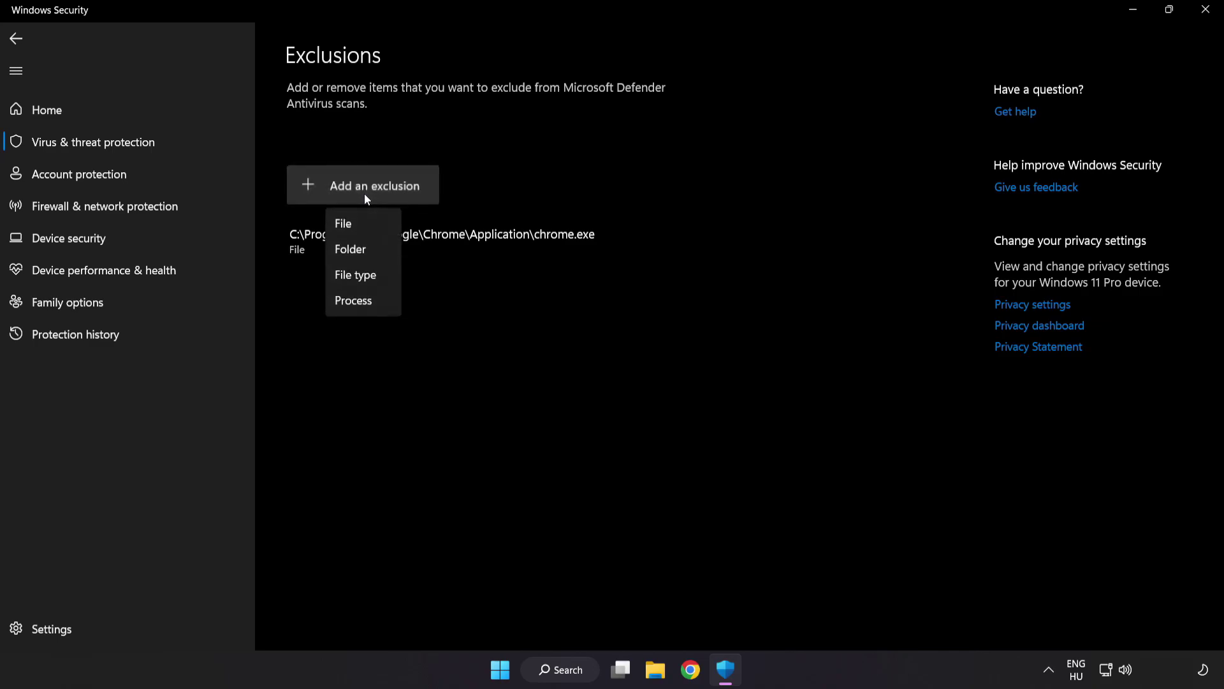
# Choose a File exclusion: the NOT WORKING APP shortcut in C:\Program Files (x86)\NOT WORKING APP
pyautogui.click(356, 226)
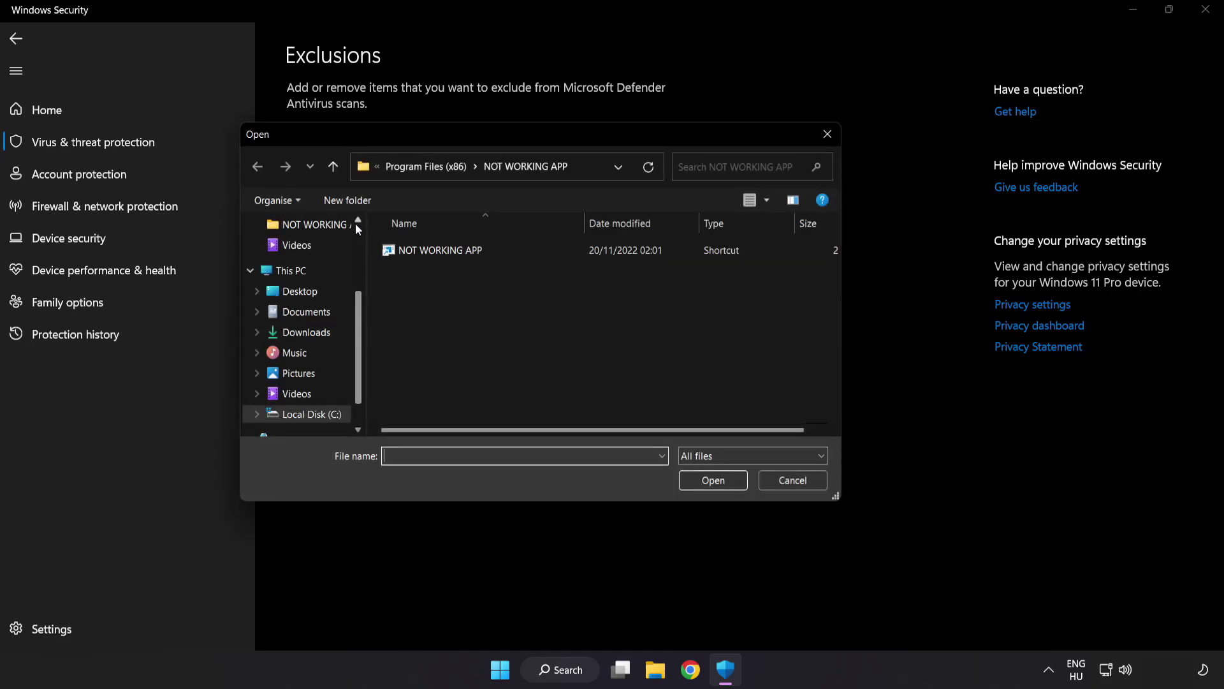
pyautogui.click(391, 171)
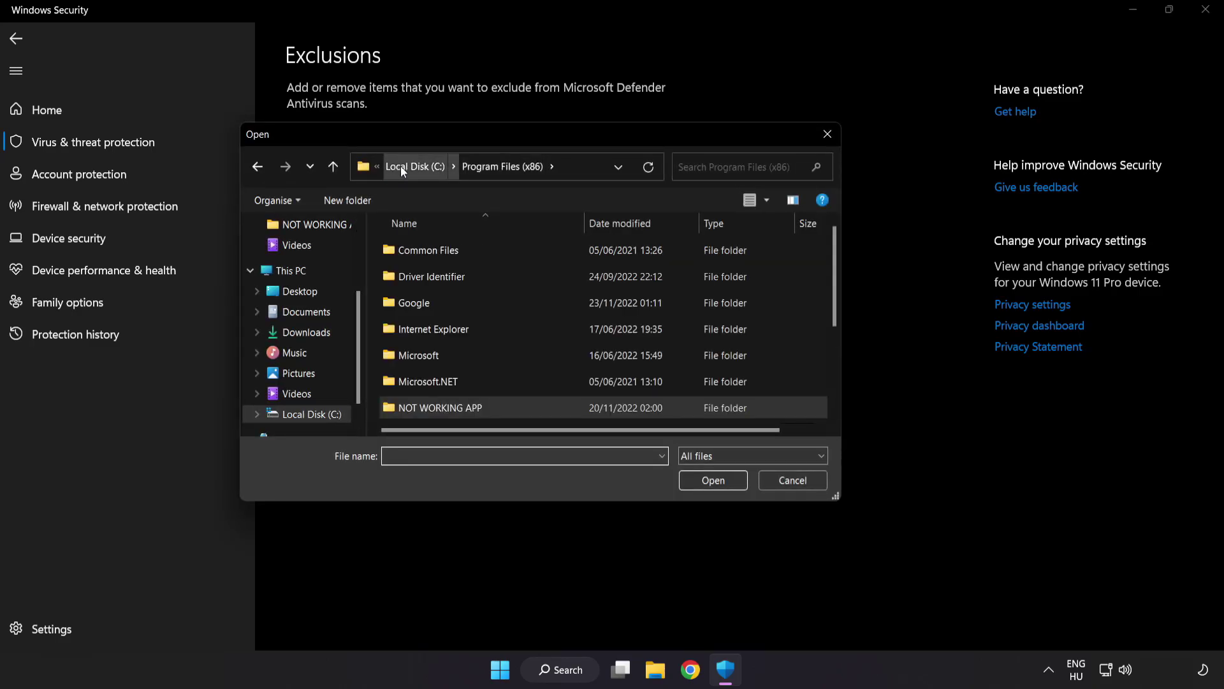
pyautogui.click(400, 165)
pyautogui.click(402, 166)
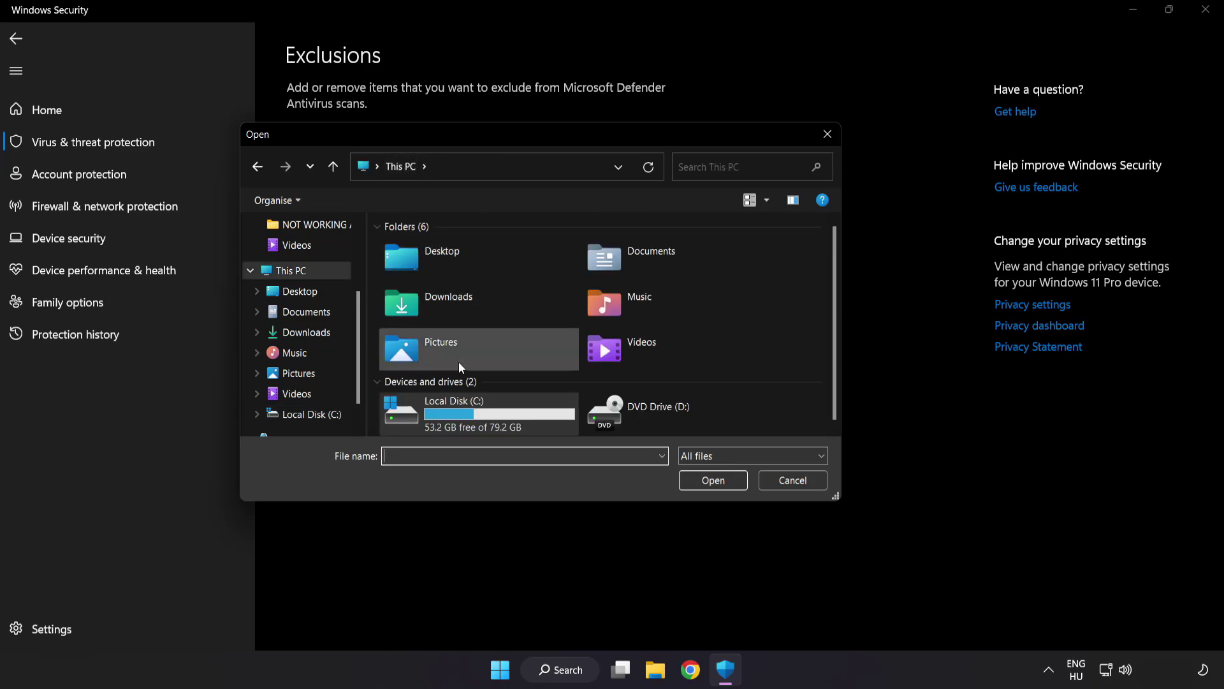
pyautogui.doubleClick(457, 418)
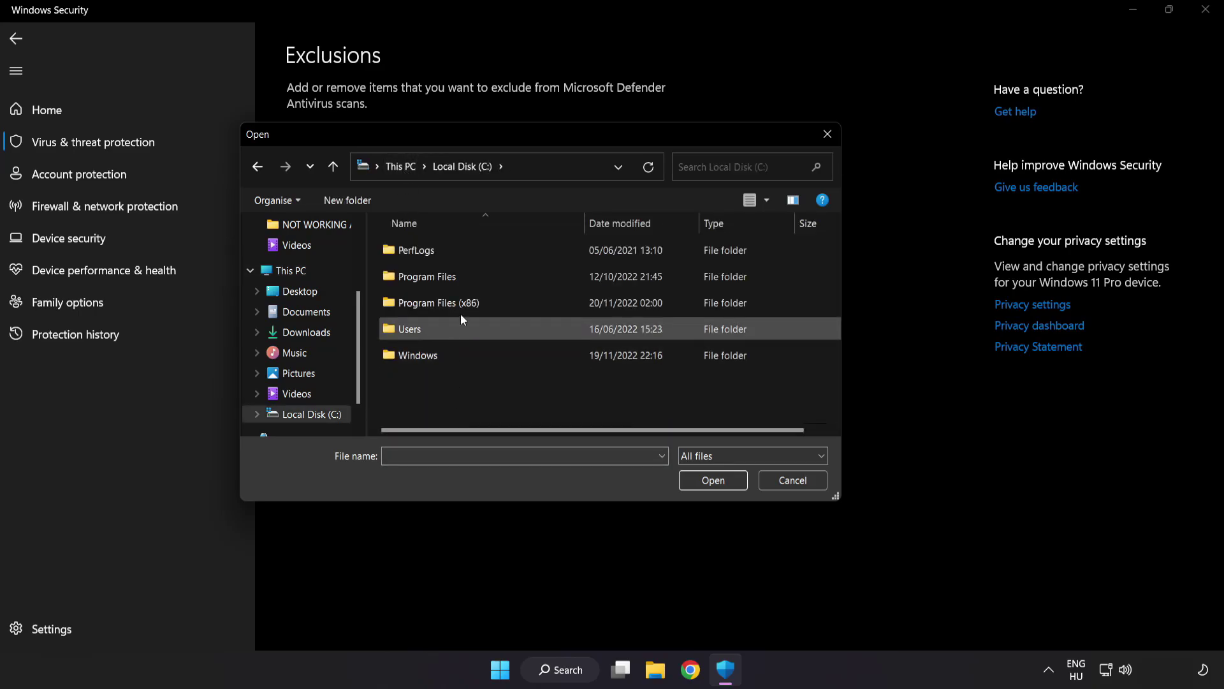
pyautogui.click(470, 296)
pyautogui.doubleClick(470, 296)
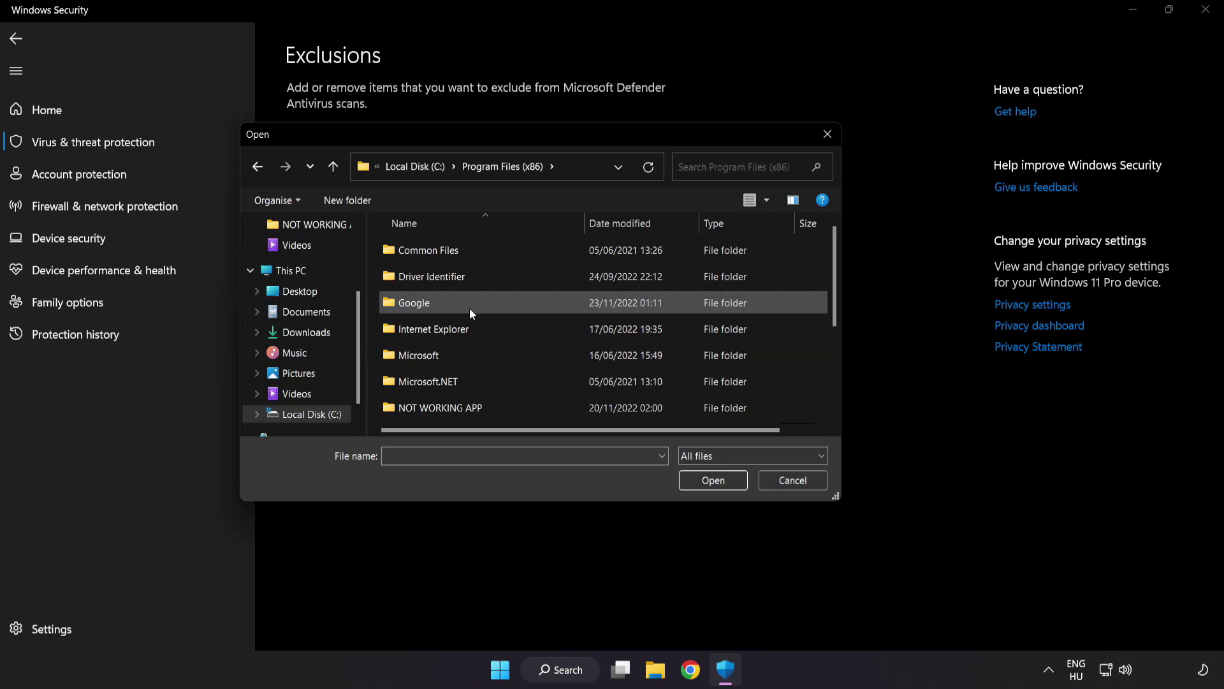
pyautogui.scroll(-1, 454, 412)
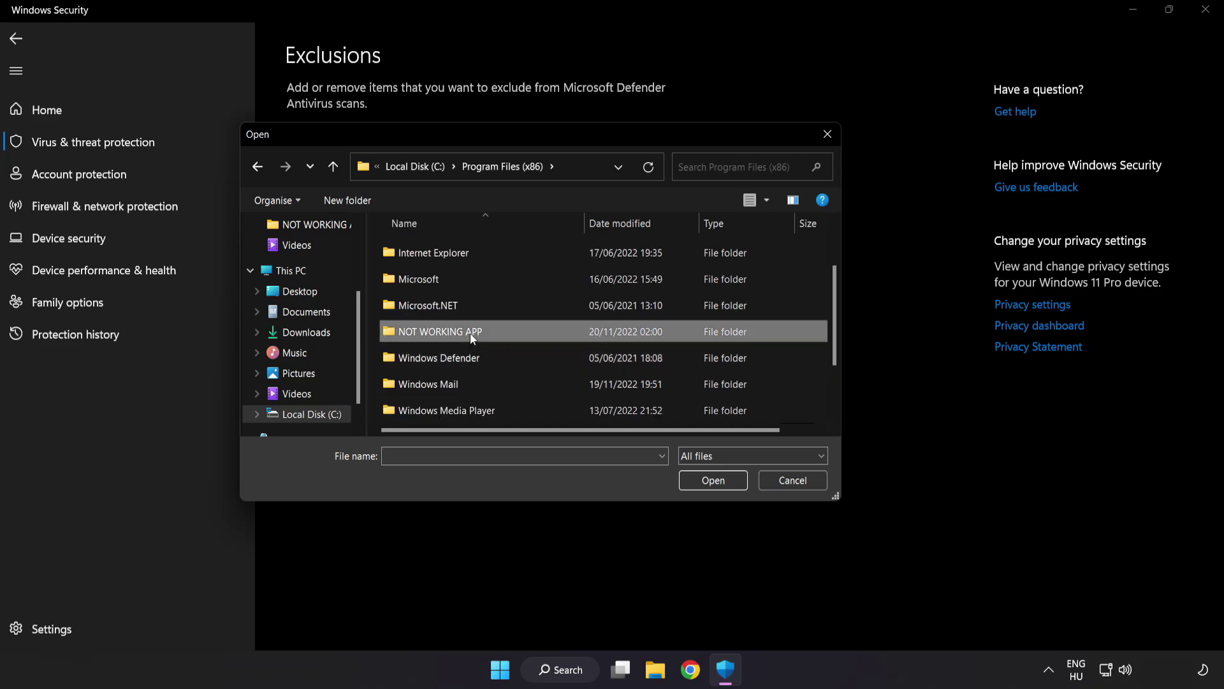
pyautogui.doubleClick(486, 332)
pyautogui.click(421, 255)
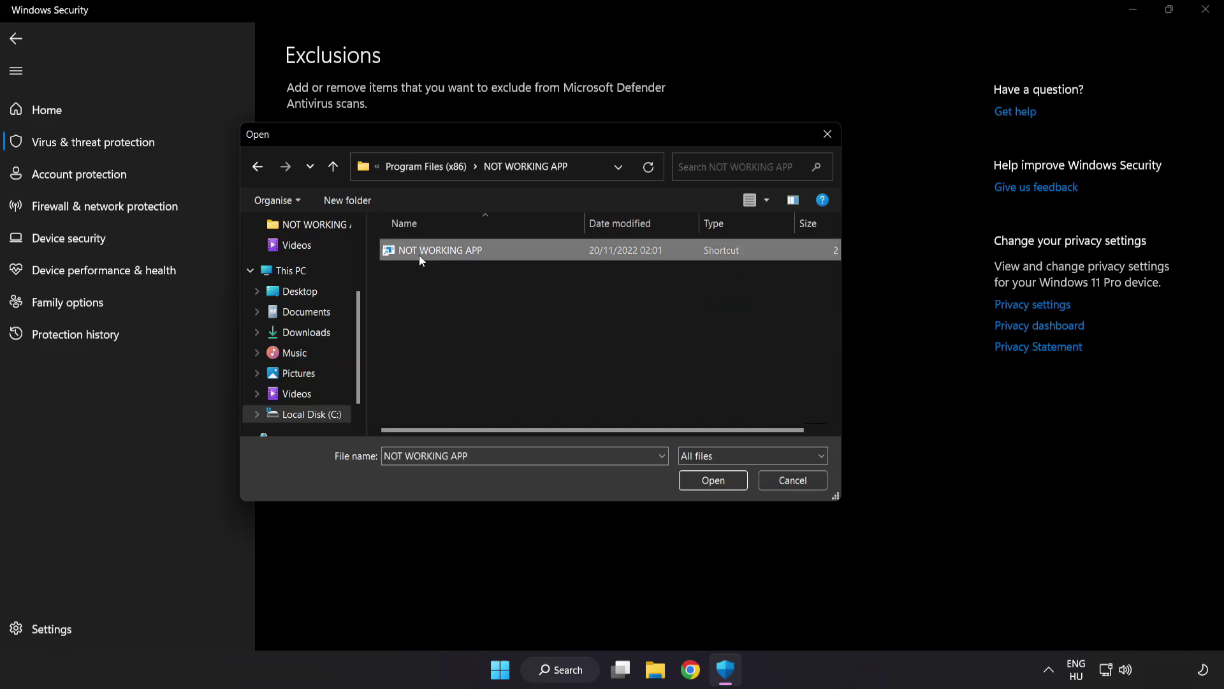
pyautogui.click(714, 481)
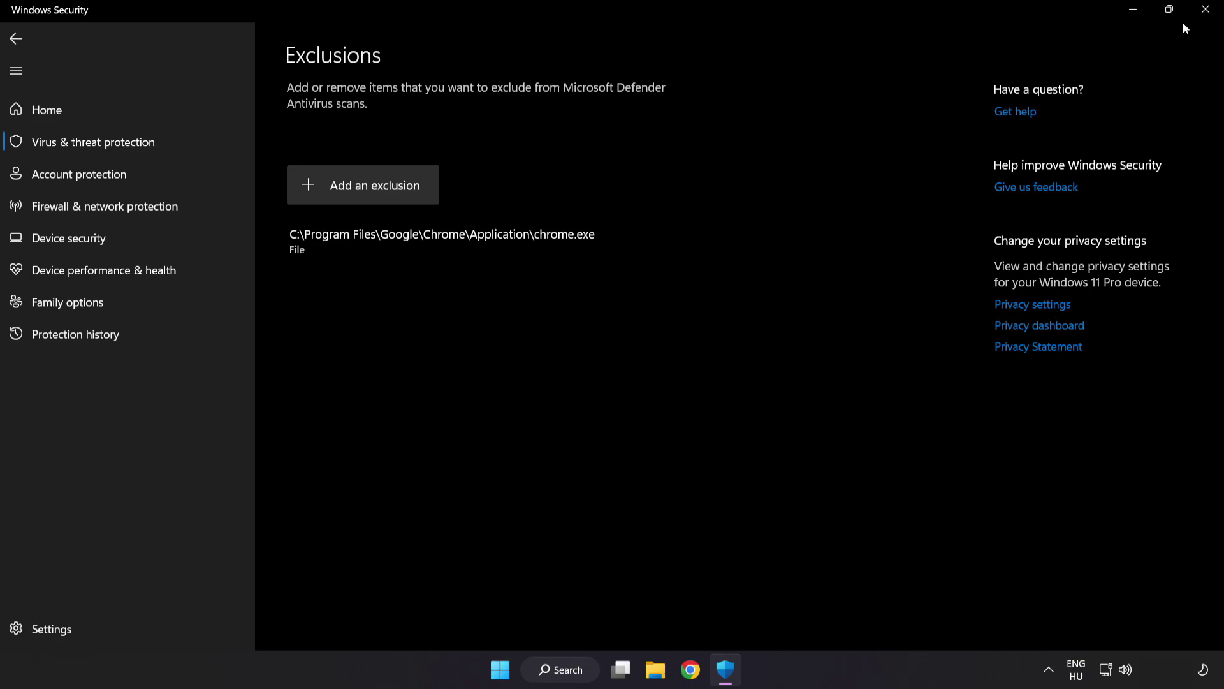
# Close the Windows Security window to return to the desktop
pyautogui.click(1201, 18)
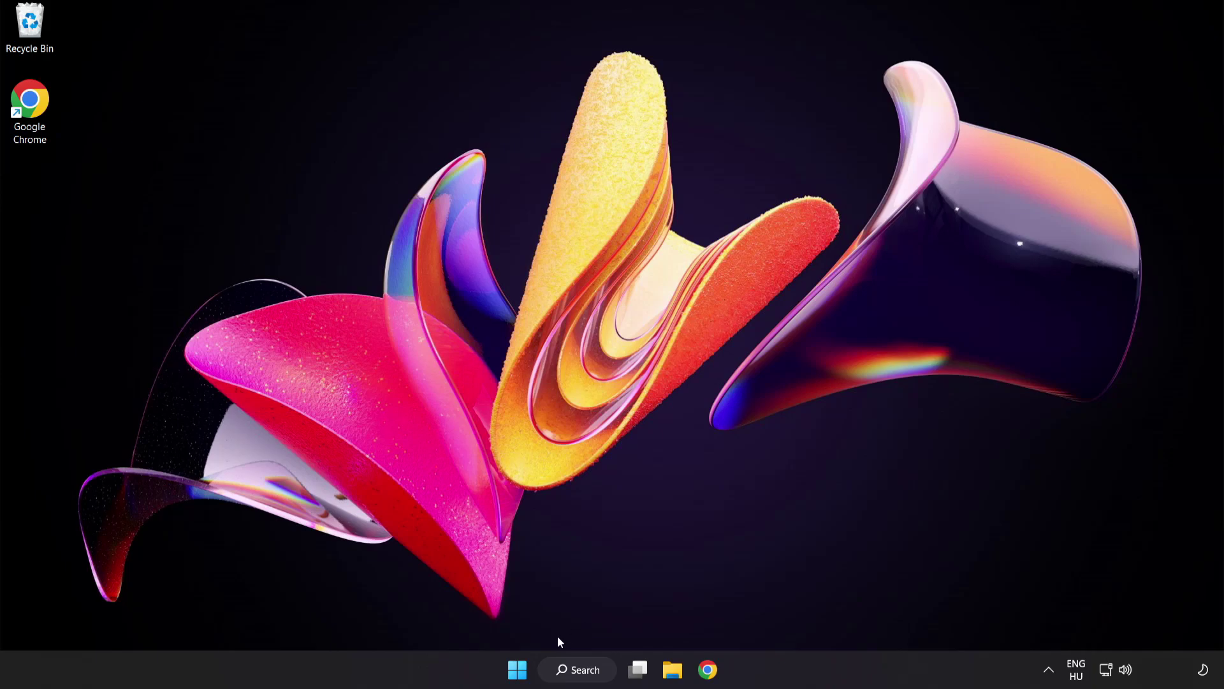
# Bring up the Start menu's power options to reach Restart
pyautogui.click(517, 669)
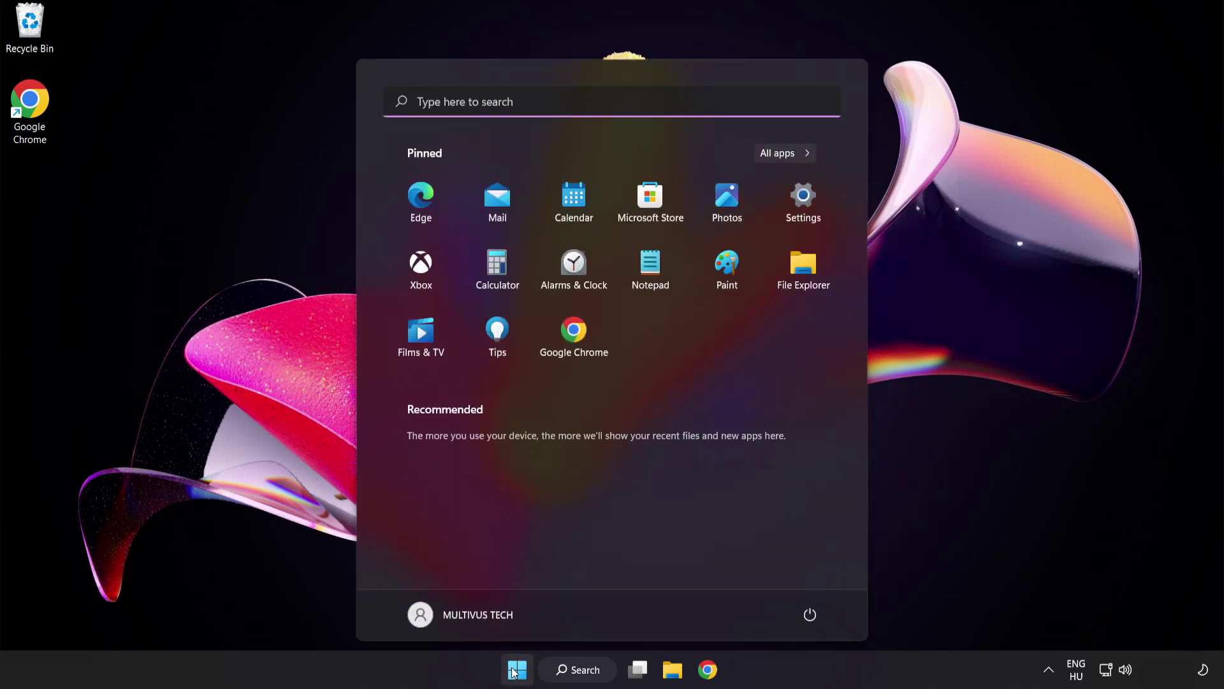
pyautogui.click(815, 614)
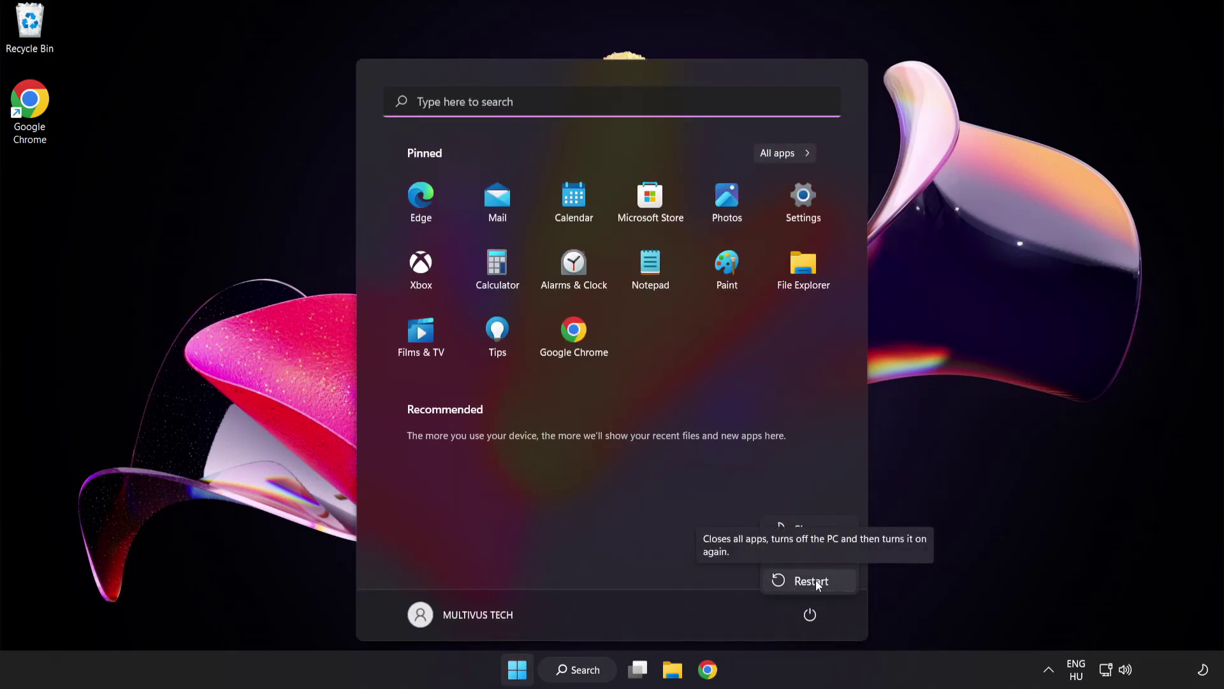